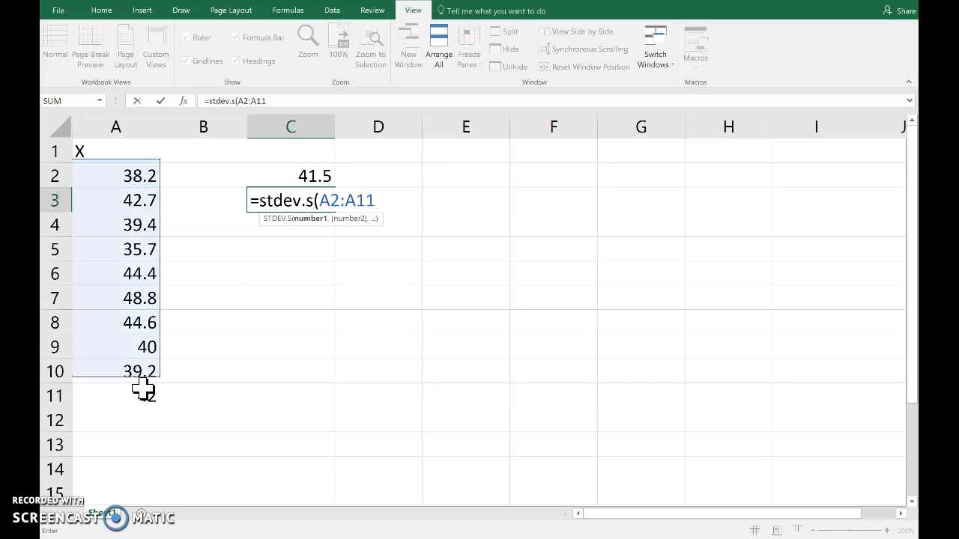
Step: Complete the STDEV.S formula for A2:A11 in C3 and count the same range in C4 with =COUNT(A2:A11)
key(ctrl+Return)
key(Return)
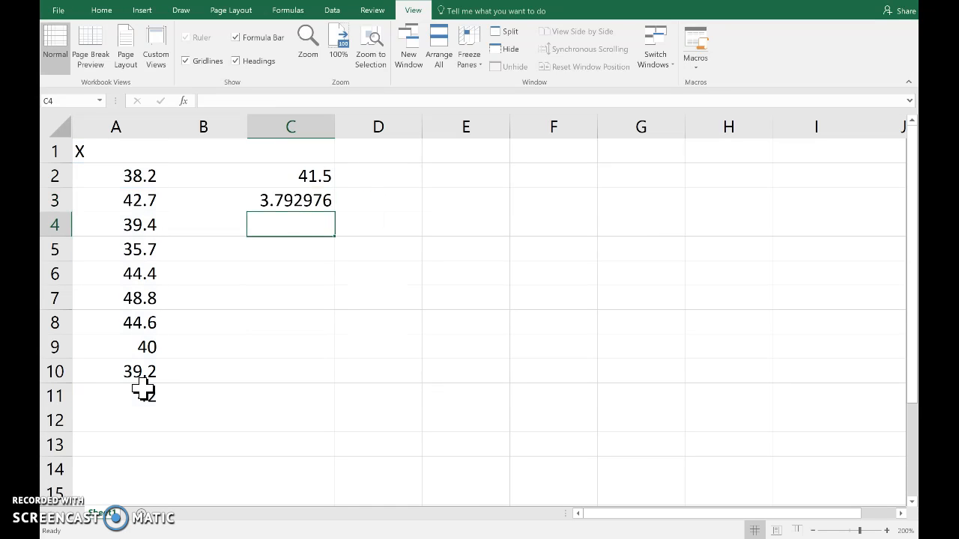
text(=count(A2:A)
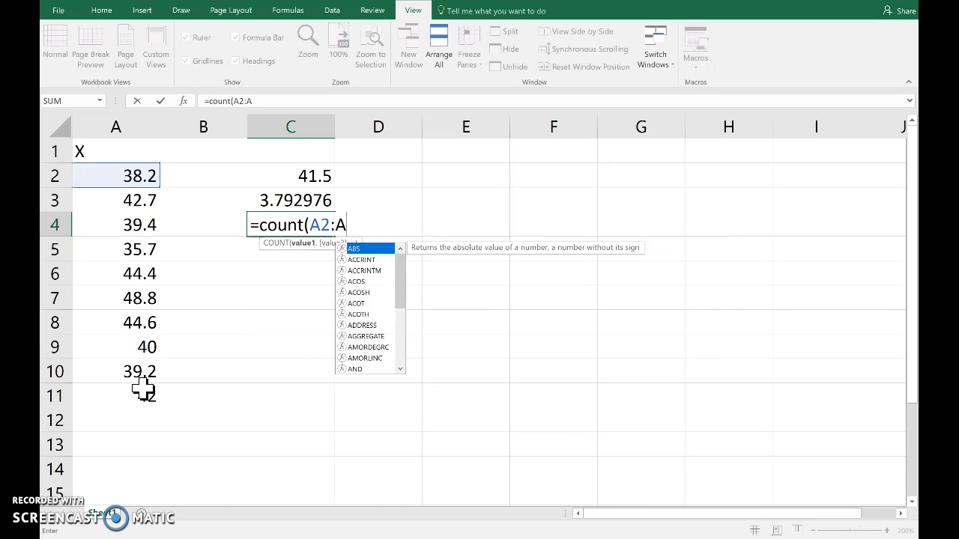
text(11))
key(Return)
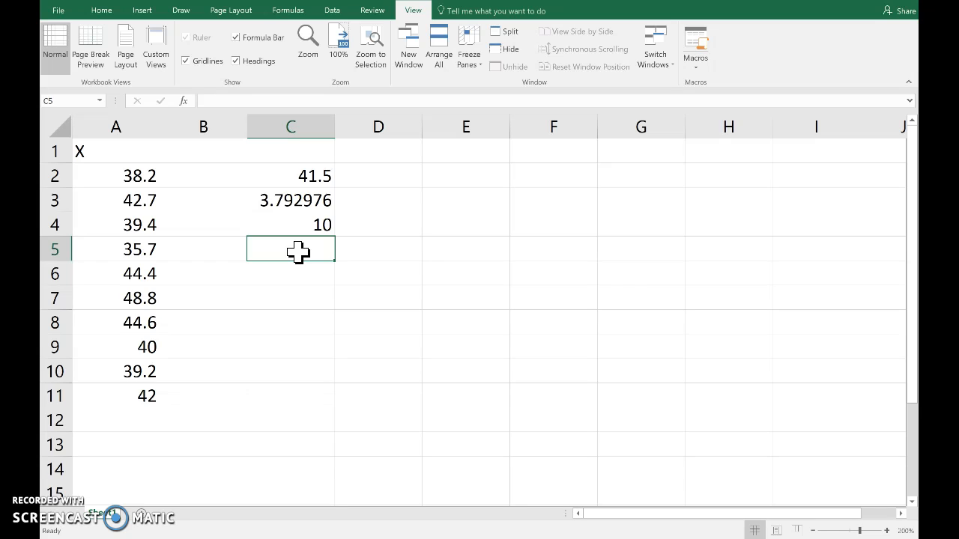
Step: Calculate the lower critical t-value in C5 with T.INV, using probability 0.025 and C4-1 degrees of freedom
text(=)
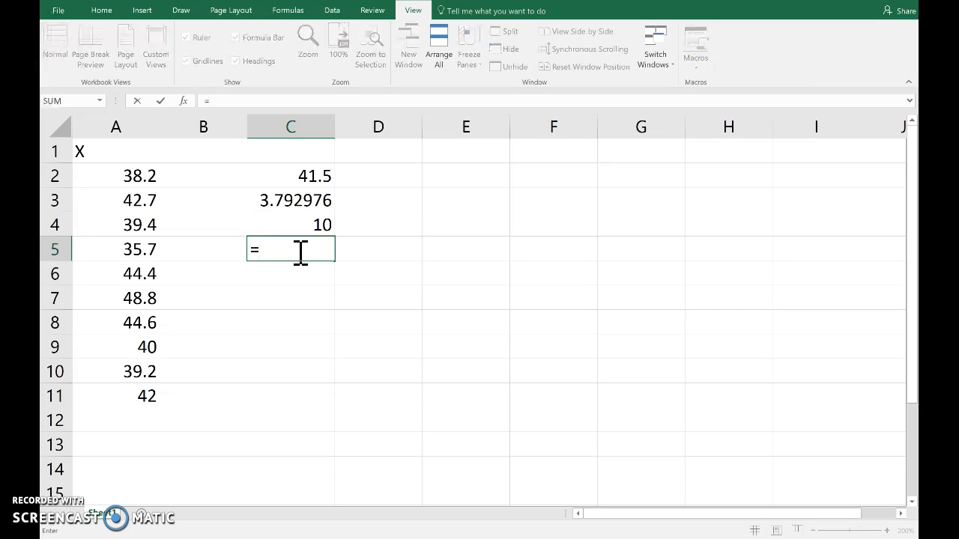
text(t.inv)
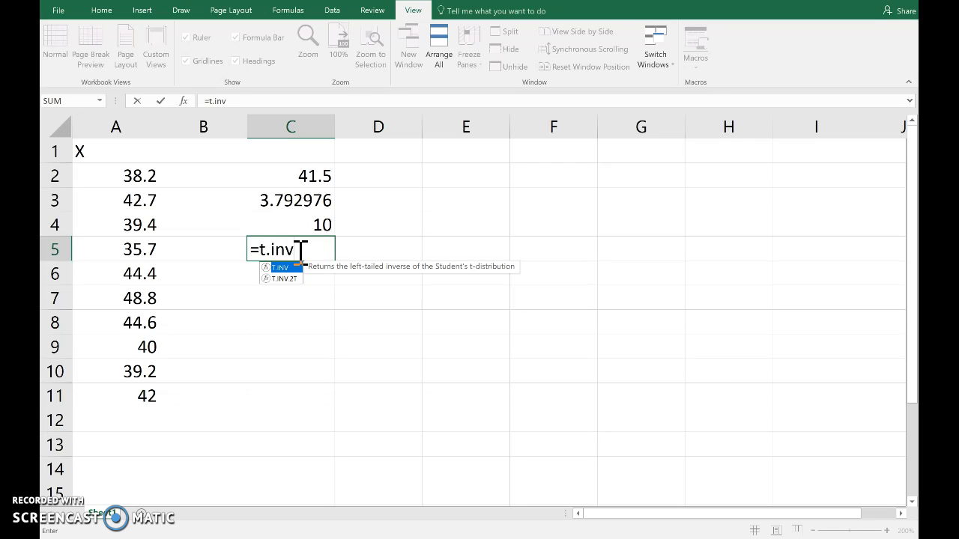
text(()
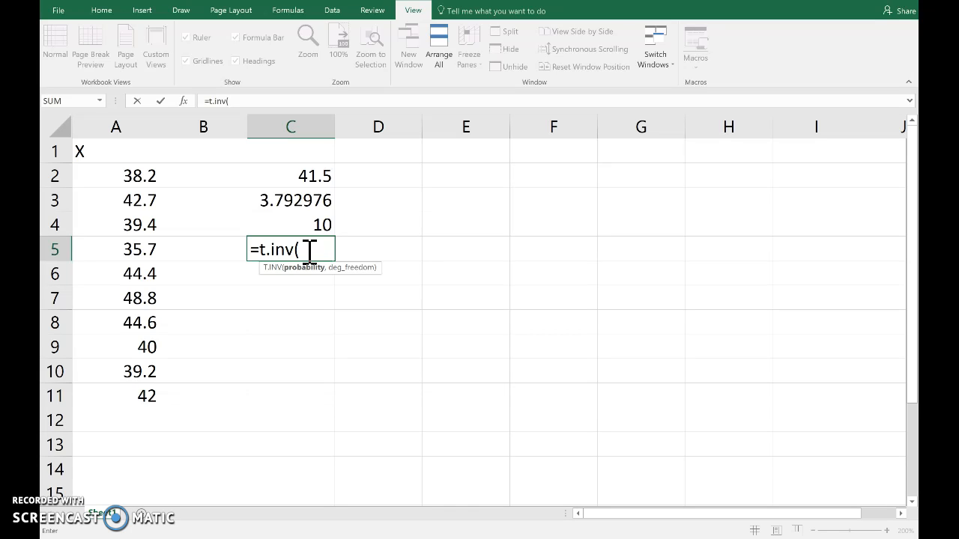
text(0.025)
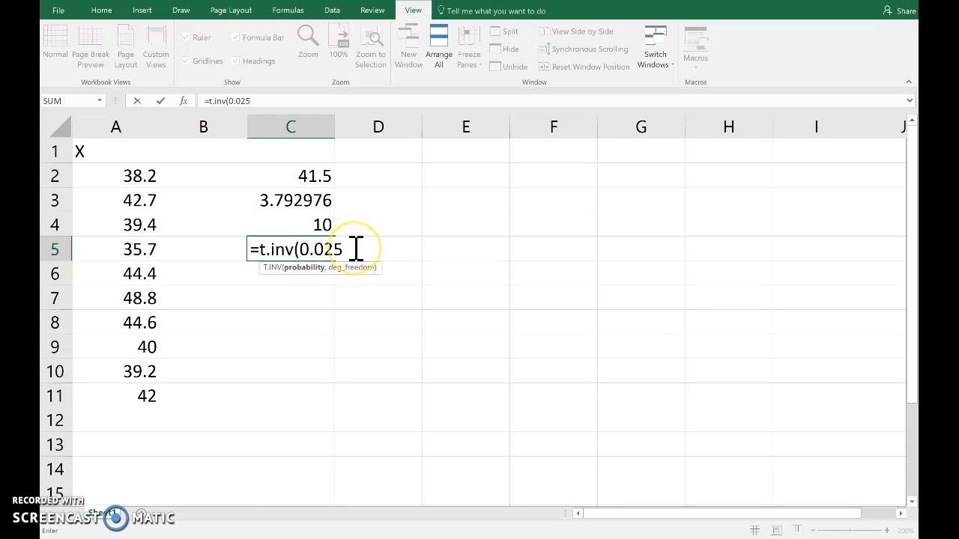
text(,)
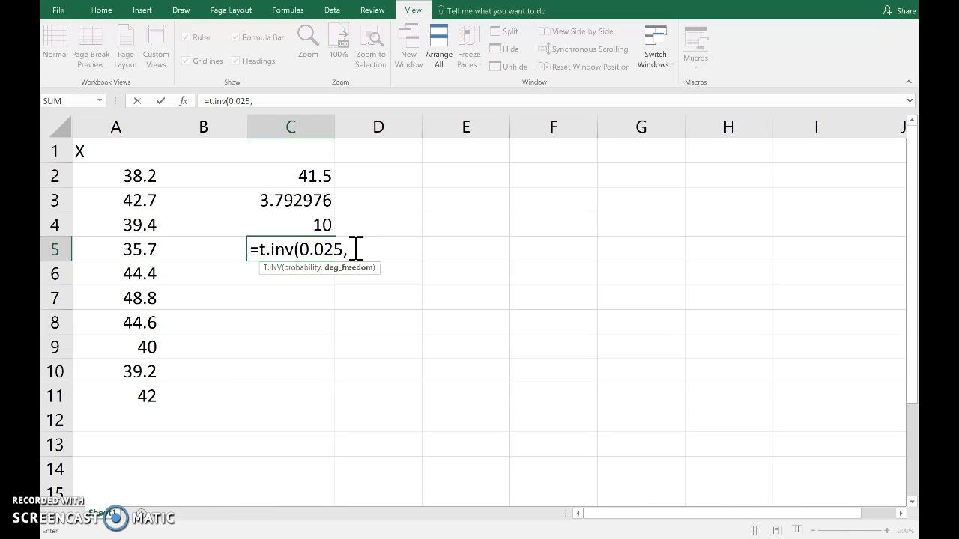
click(308, 225)
text(-1))
key(Return)
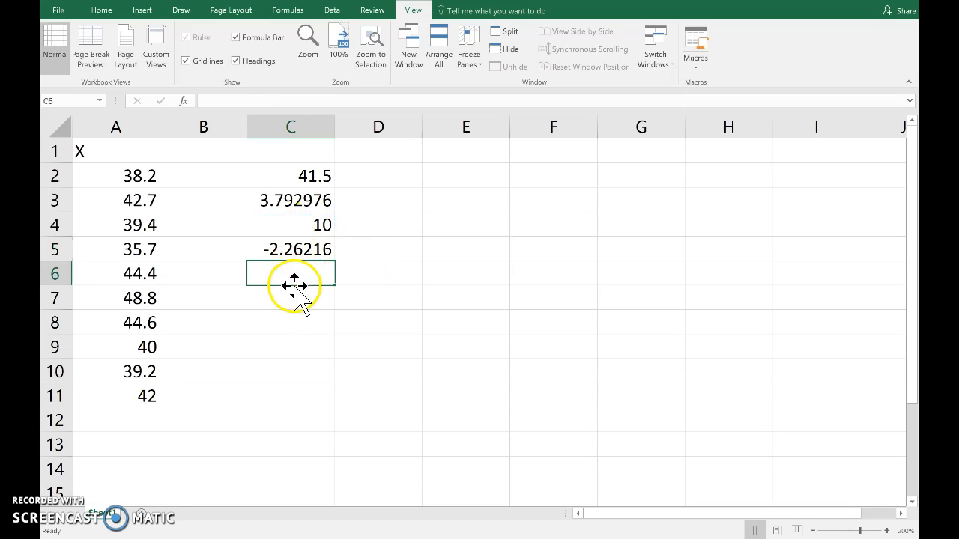
Step: Calculate the upper critical t-value in C6 with T.INV, using probability 0.975 and C4-1 degrees of freedom
text(=t.inc)
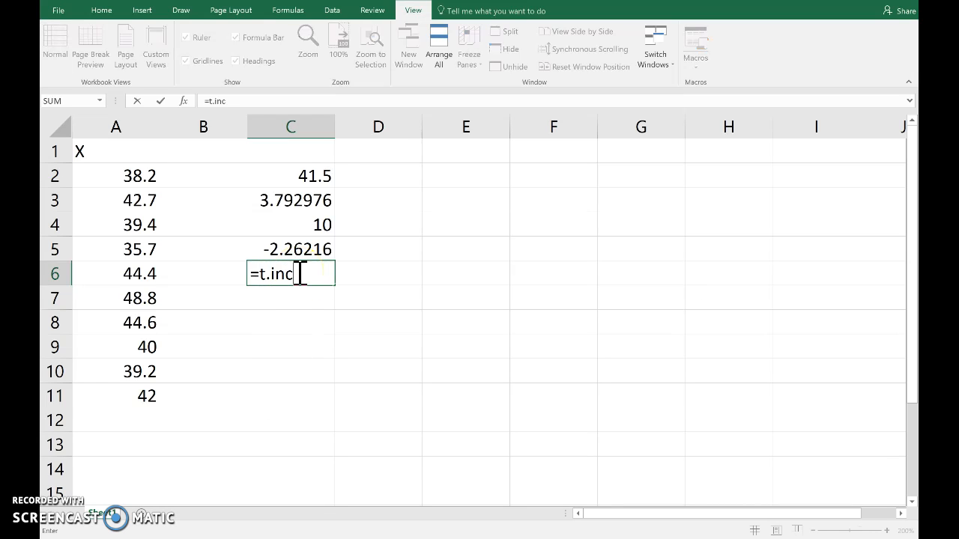
key(BackSpace)
text(v)
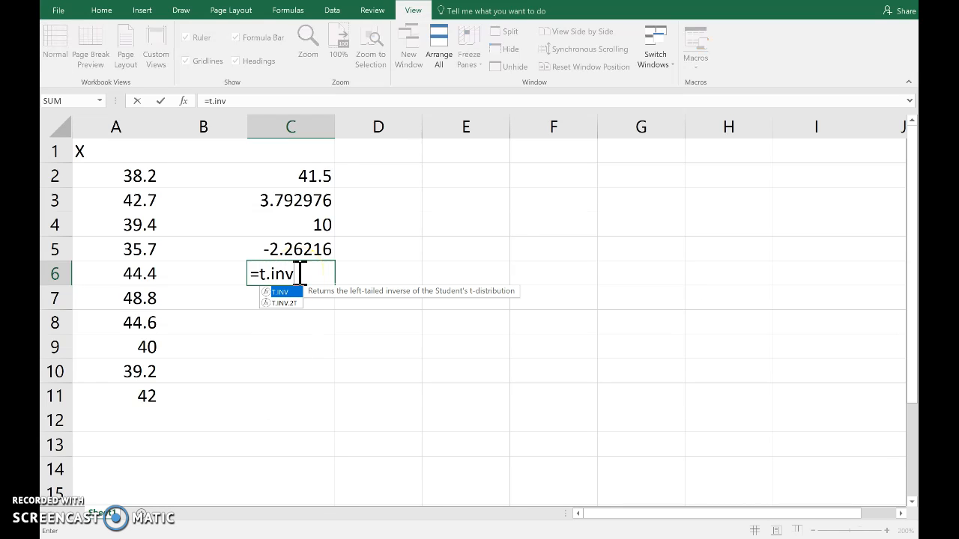
text((0.975)
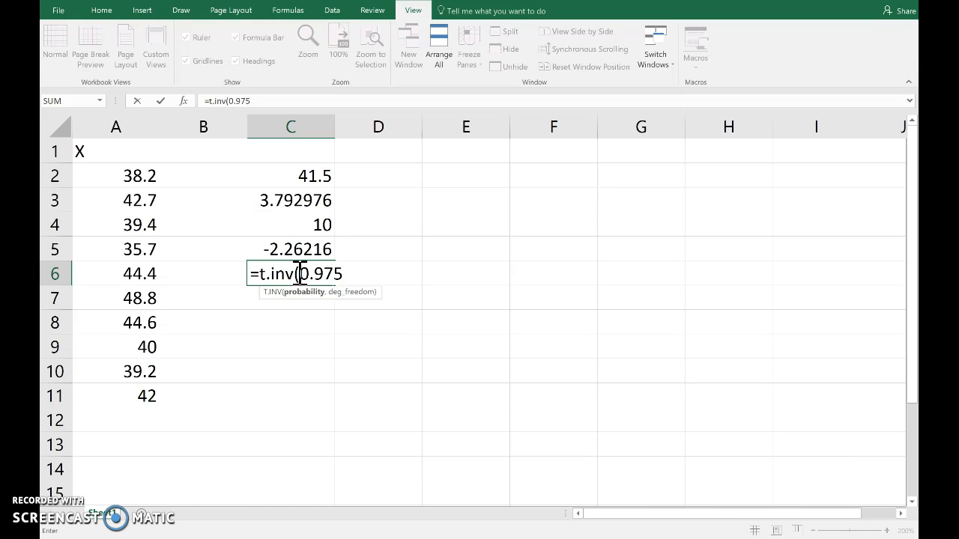
text(,)
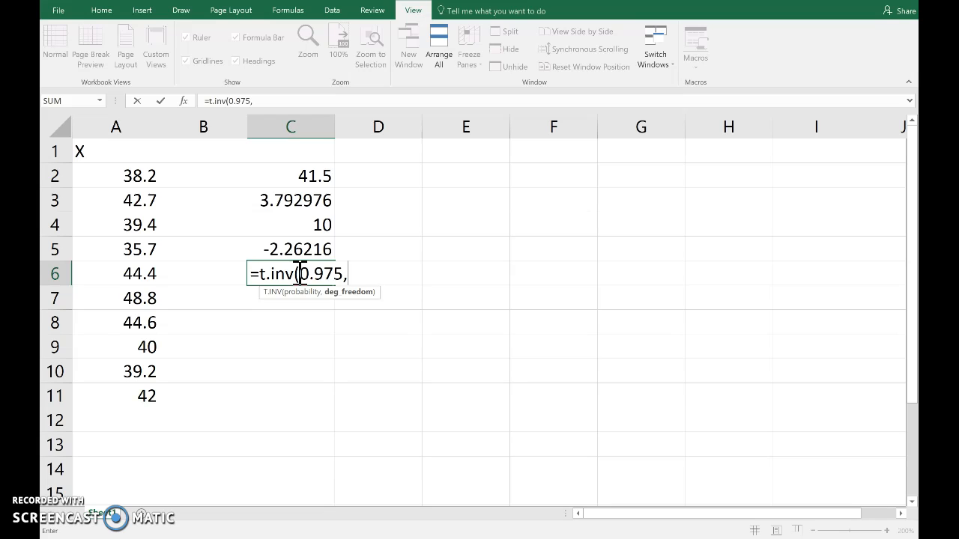
click(307, 223)
text(-1))
key(Return)
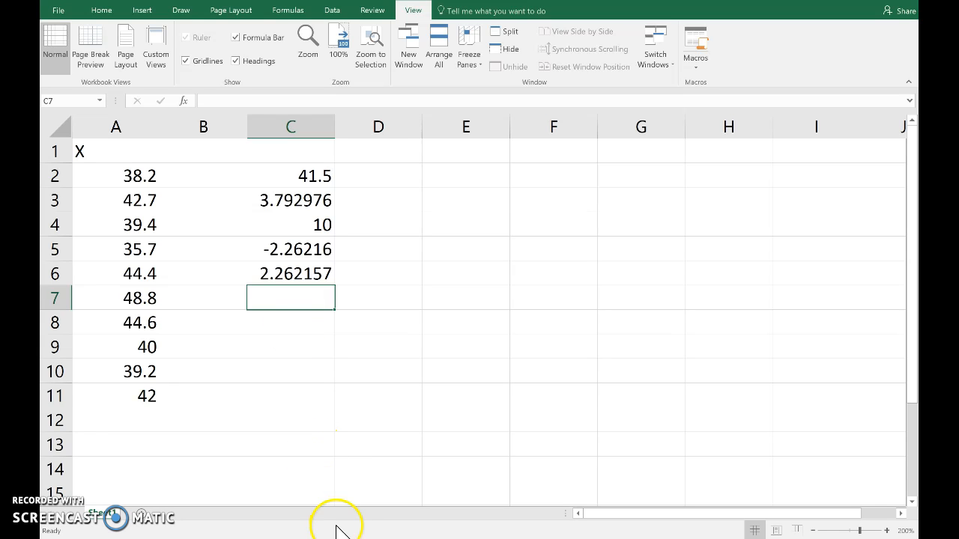
Step: Consult the small sample confidence interval slide in the PDF viewer, and calculate the margin of error in Excel cell C8 as =C6*C3/SQRT(C4)
key(alt+Tab)
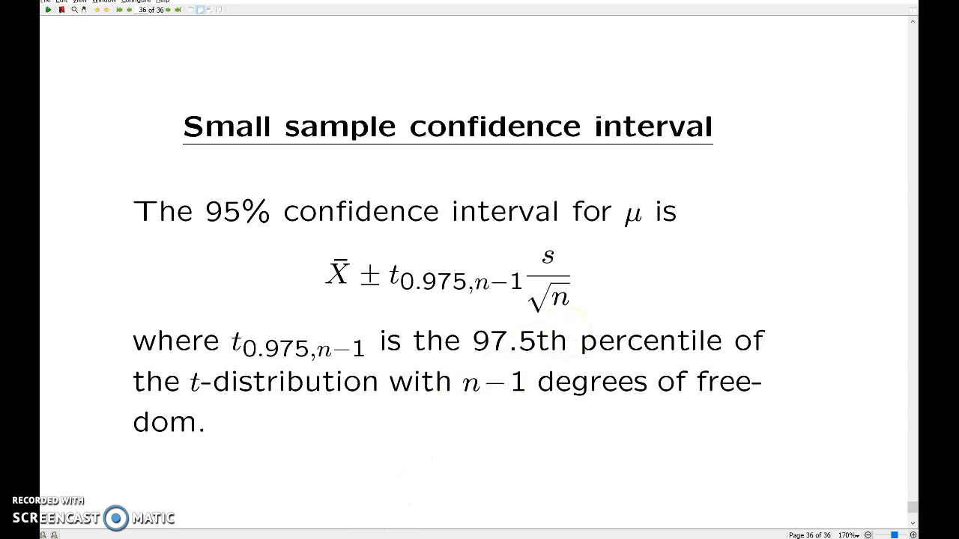
key(alt+Tab)
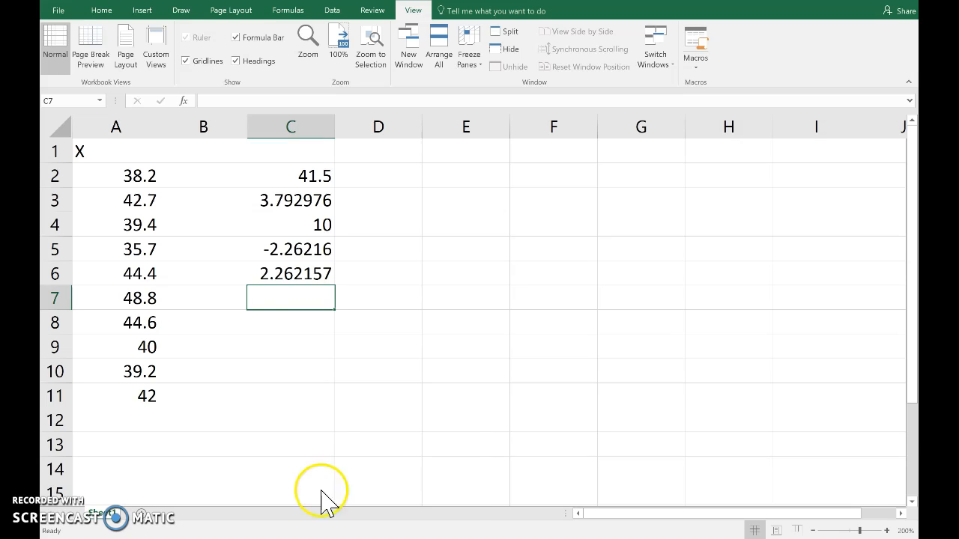
click(305, 327)
text(=)
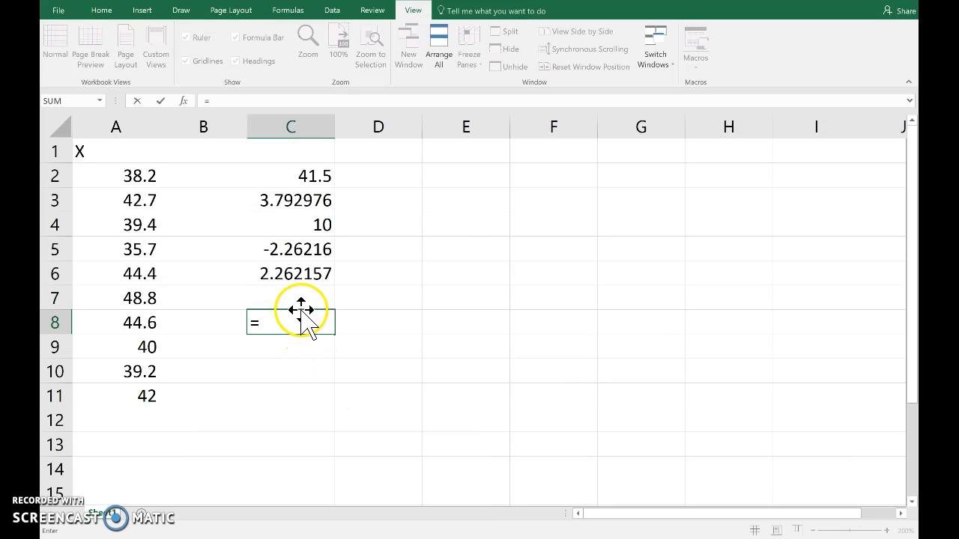
click(298, 274)
text(*)
click(297, 201)
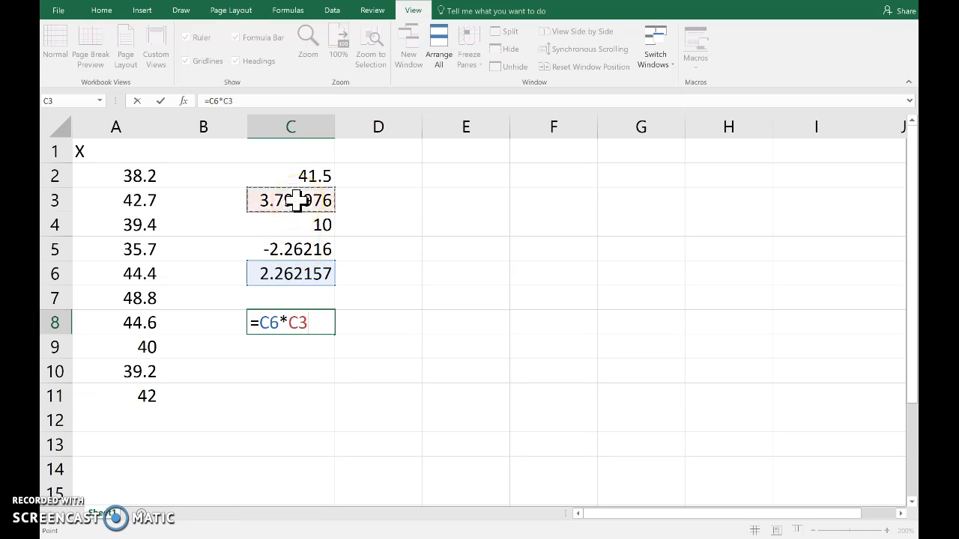
text(/sqrt()
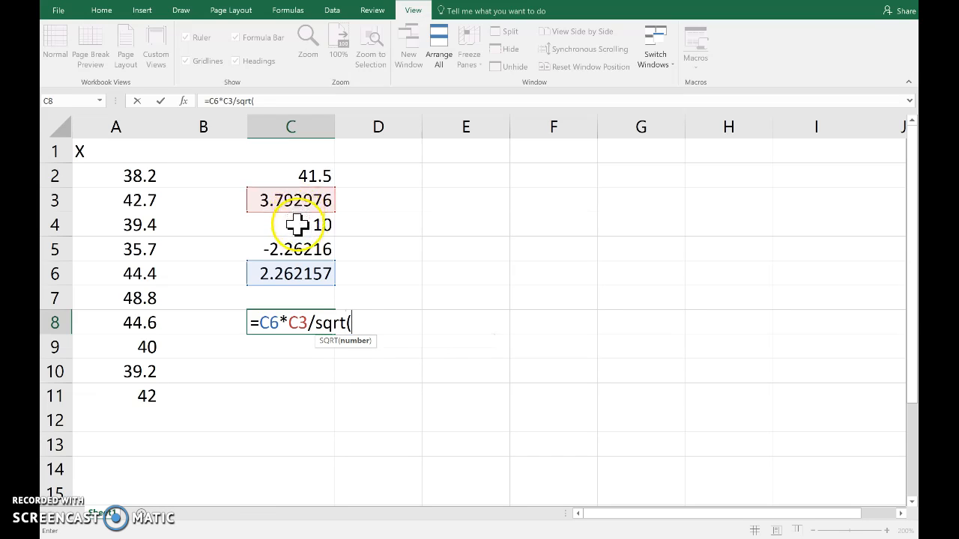
click(298, 225)
text())
key(Return)
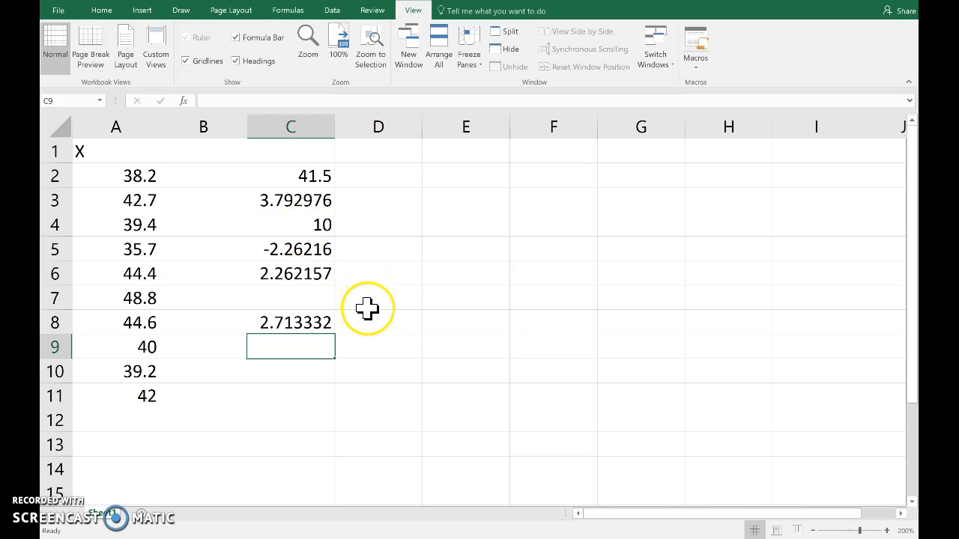
Step: Label the results in D2, D3 and D4 as "average", "st dev" and "sample size"
click(373, 177)
text(average)
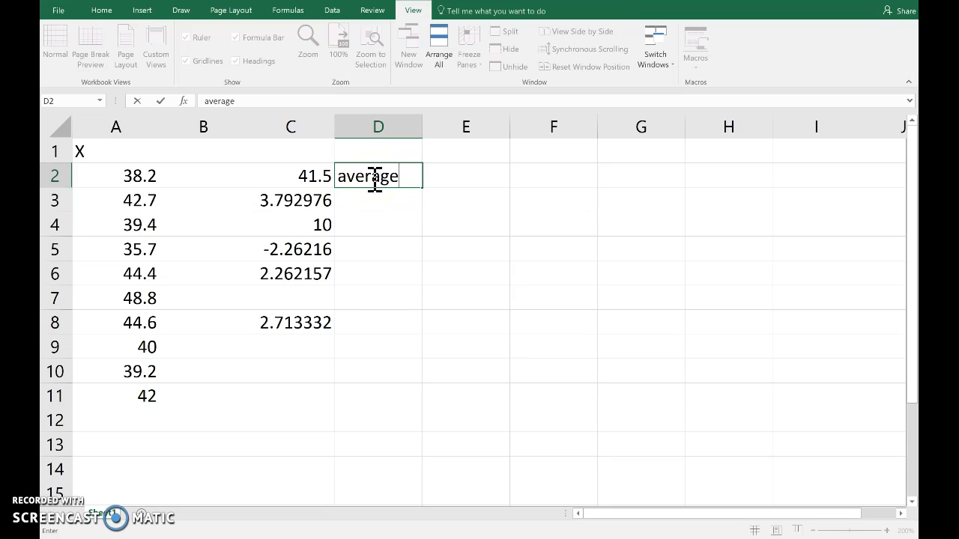
key(Return)
text(st dev)
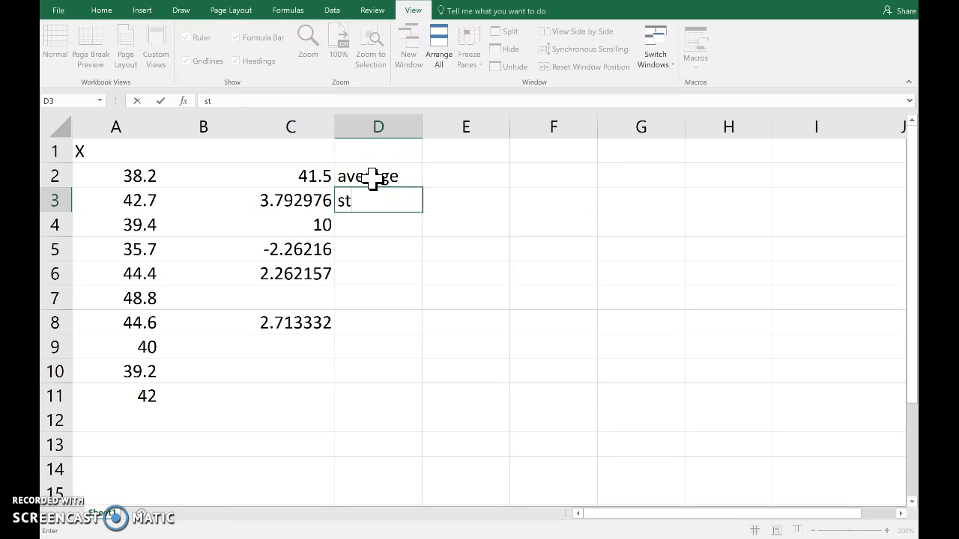
key(Return)
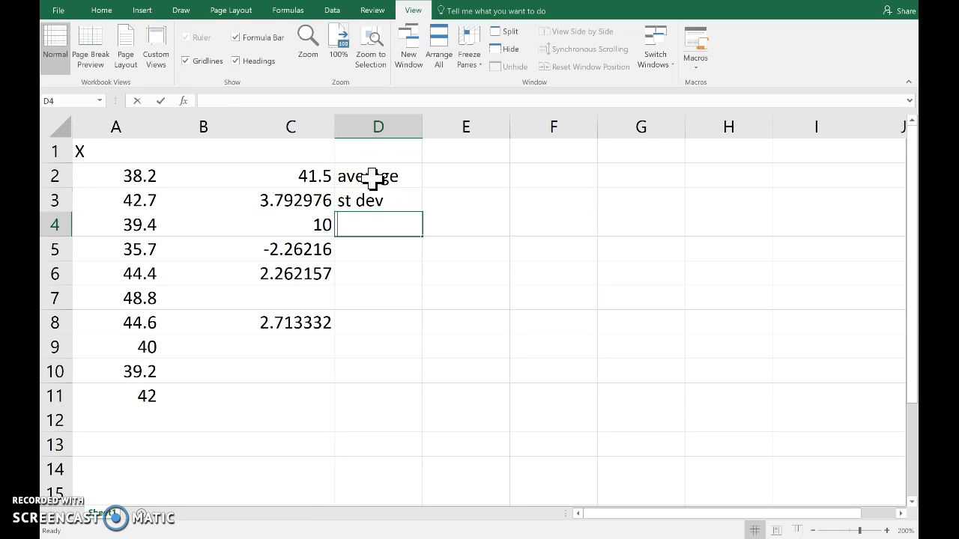
text(sample size)
key(Return)
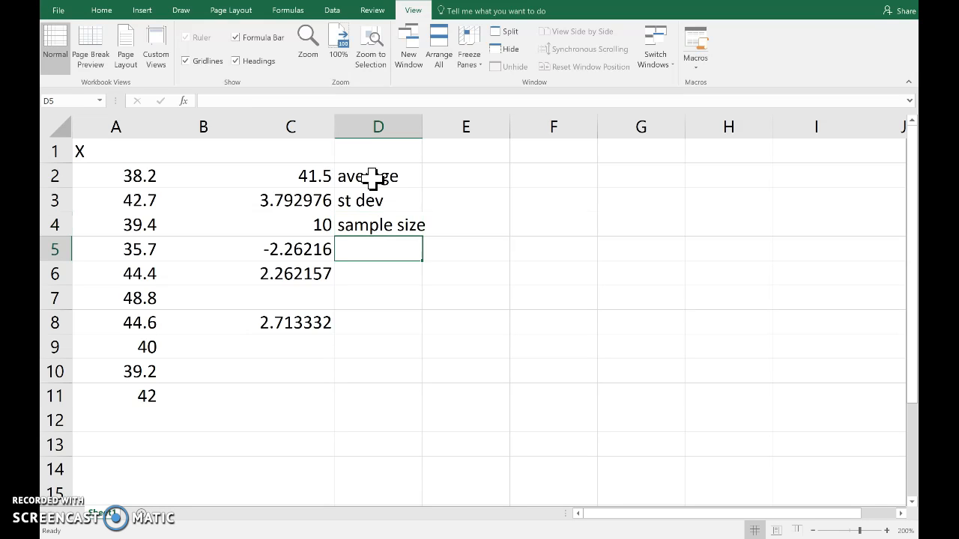
Step: Label the t-values in D6 as "t-values" and the result in D8 as "margin of error"
key(Return)
text(t-values)
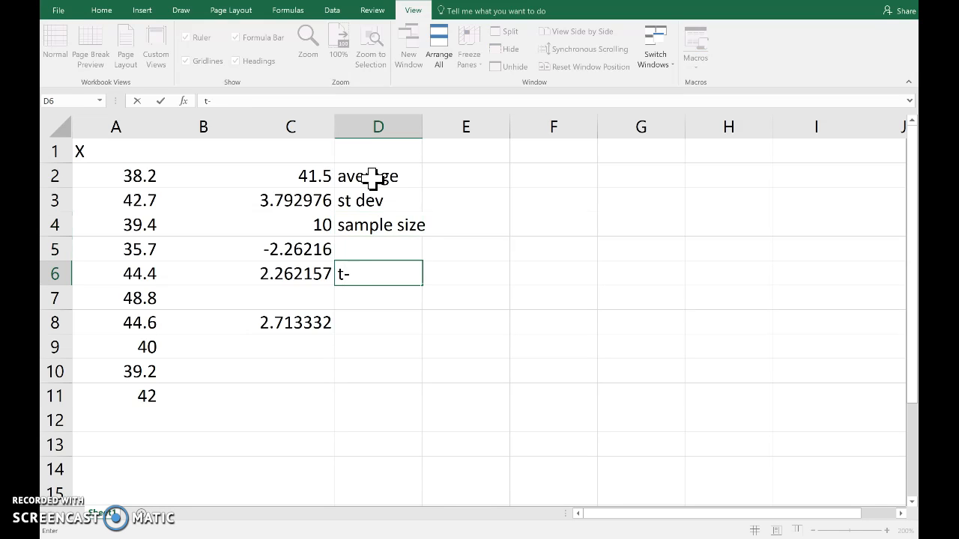
key(Return)
key(Return)
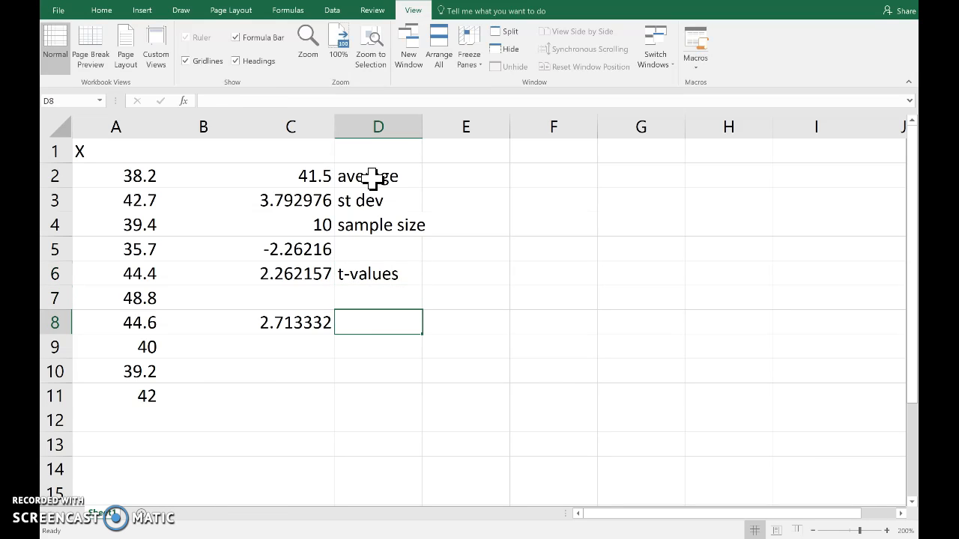
text(margin of error)
key(Return)
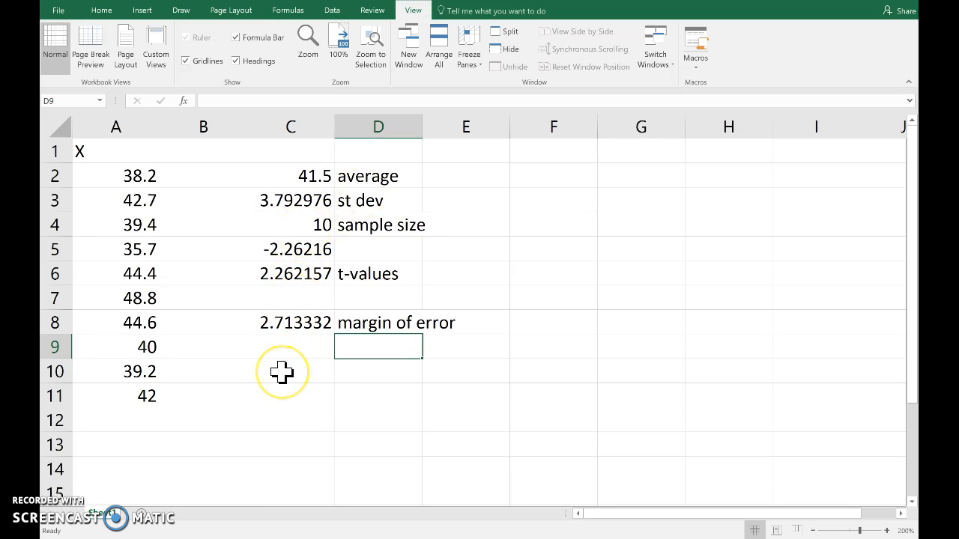
Step: Calculate the margin of error in C9 with CONFIDENCE.T, using alpha 0.05, C3 and C4, and compare it with C8
click(282, 347)
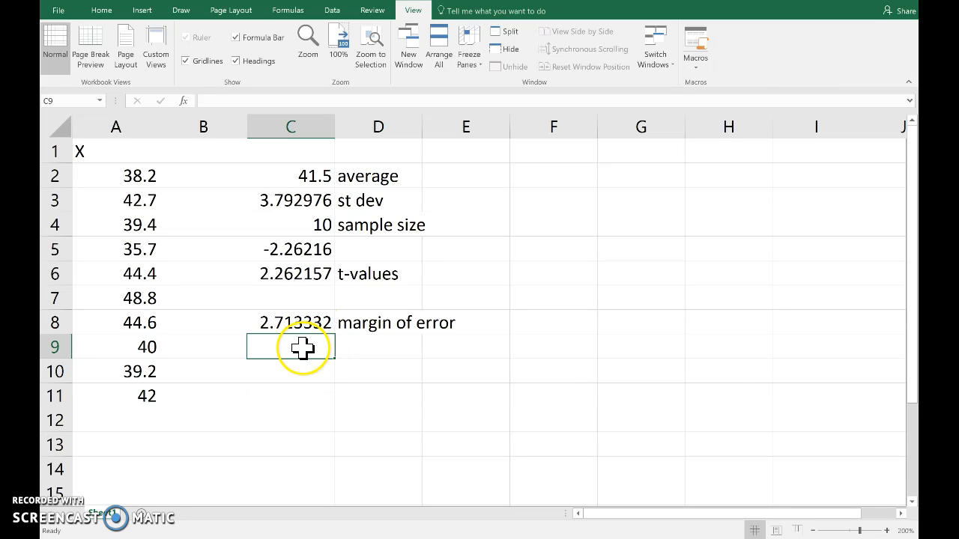
text(=)
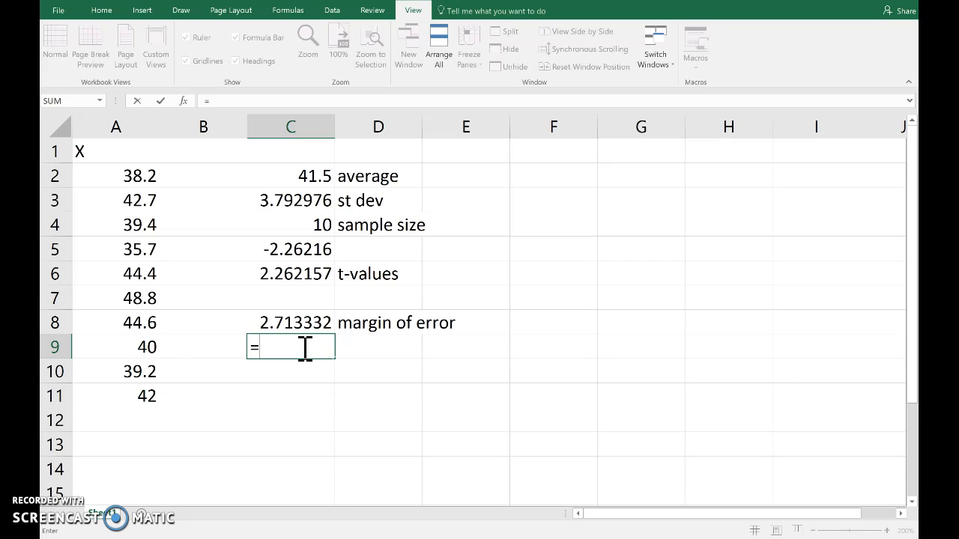
text(confi)
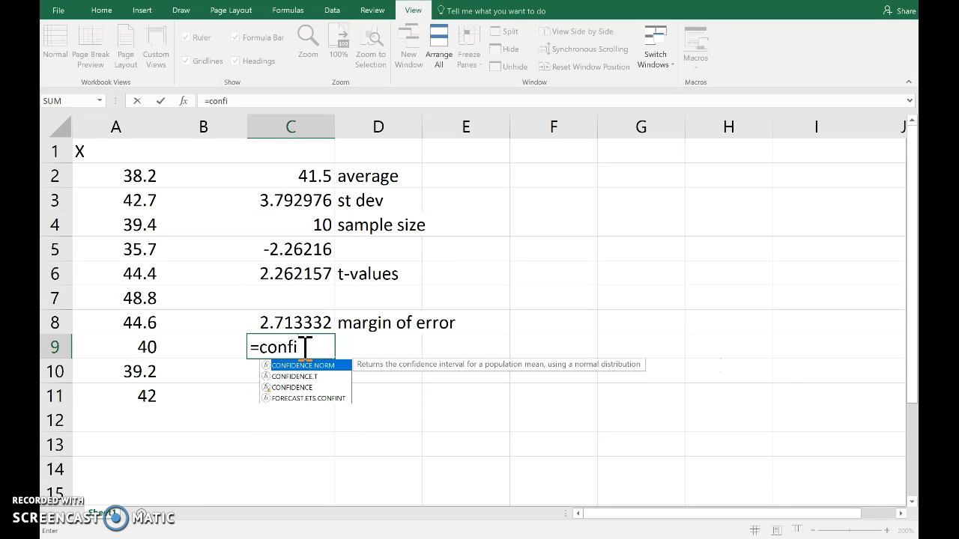
double_click(308, 377)
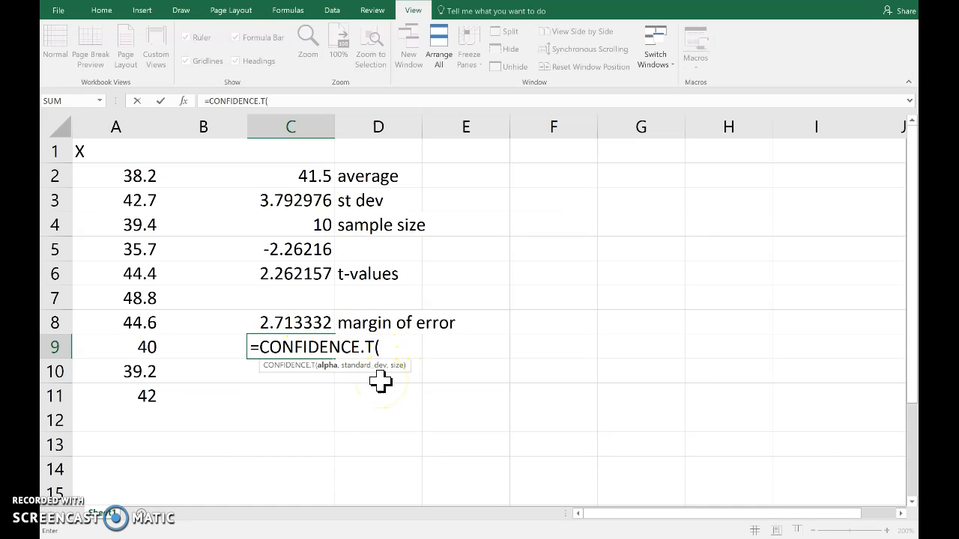
text(0.05,)
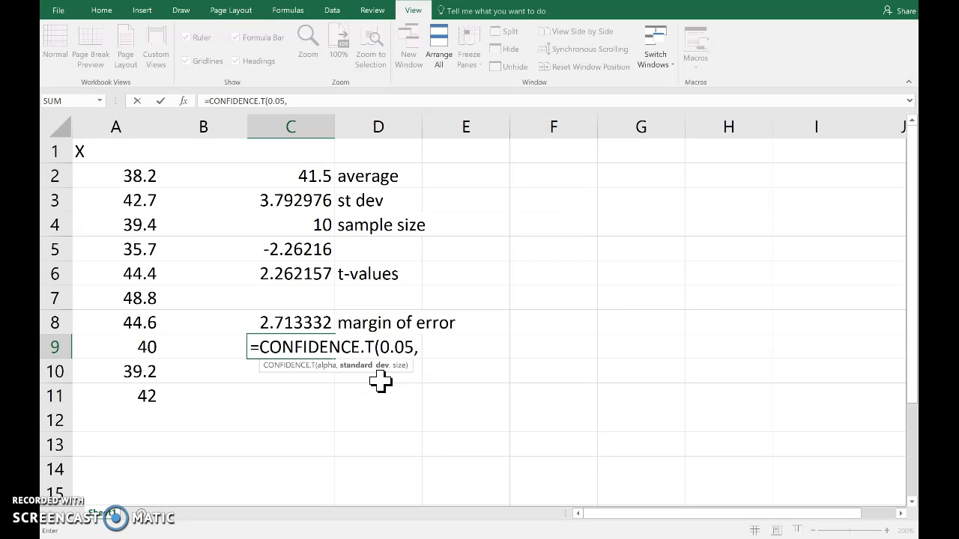
click(292, 200)
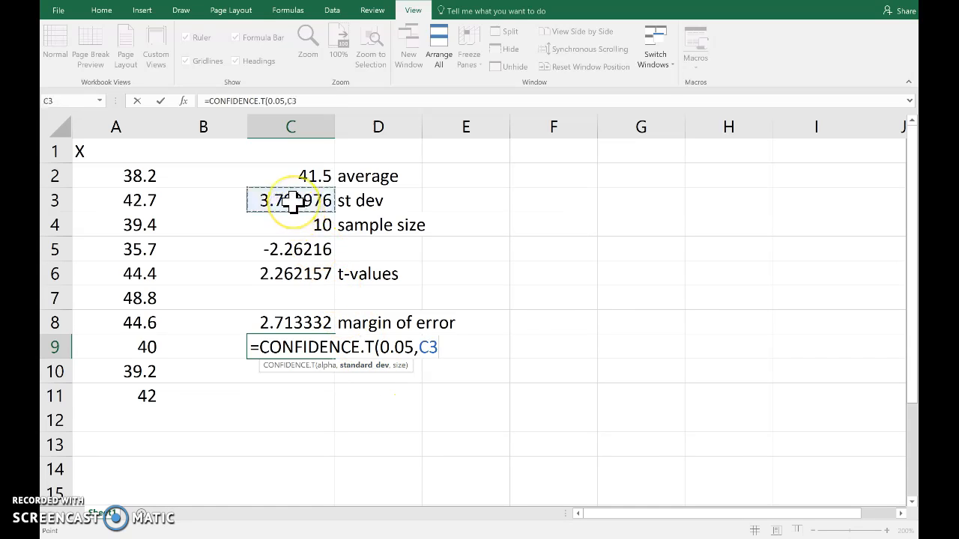
text(,)
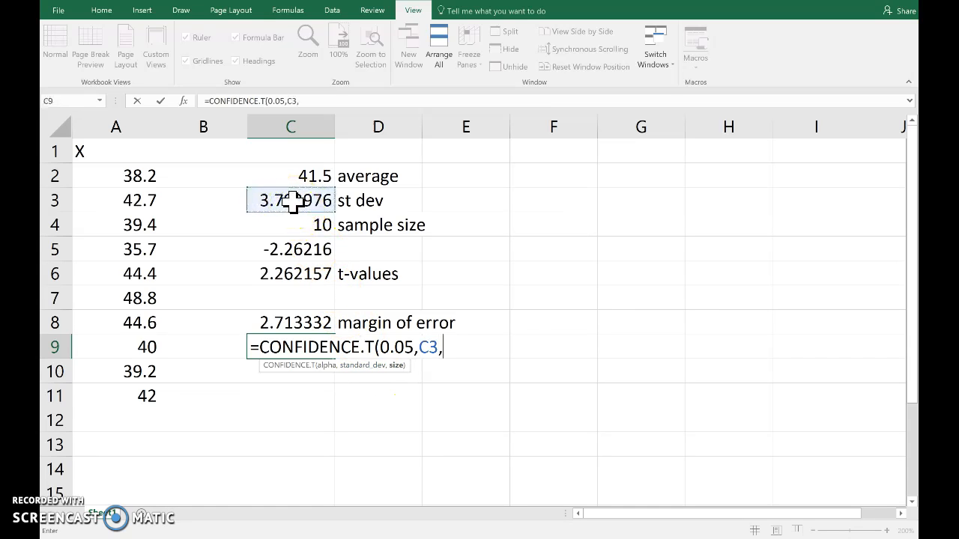
click(298, 225)
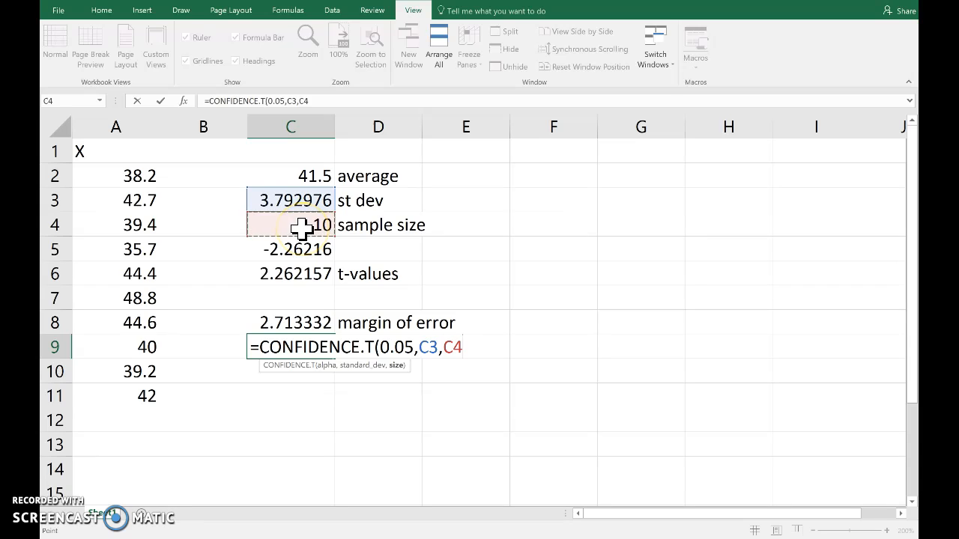
text())
key(Return)
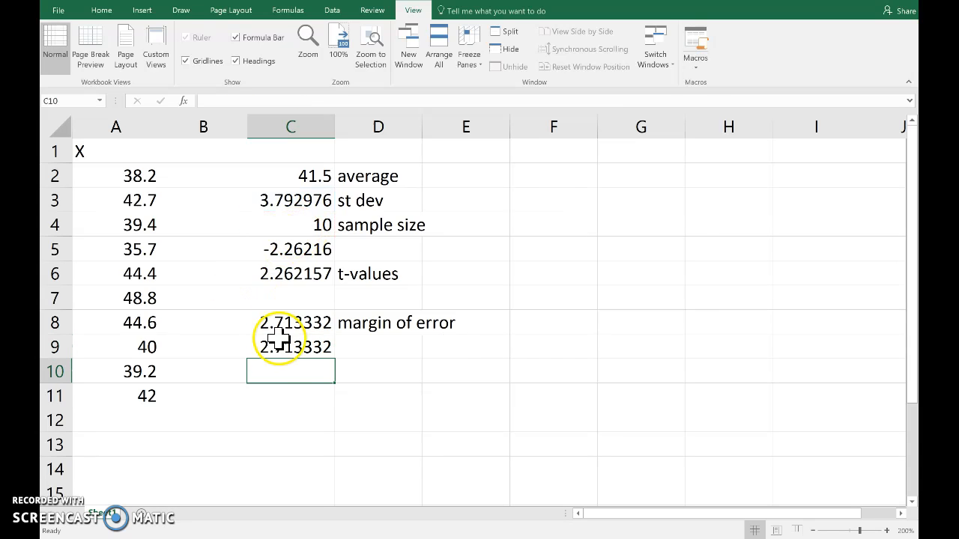
click(289, 321)
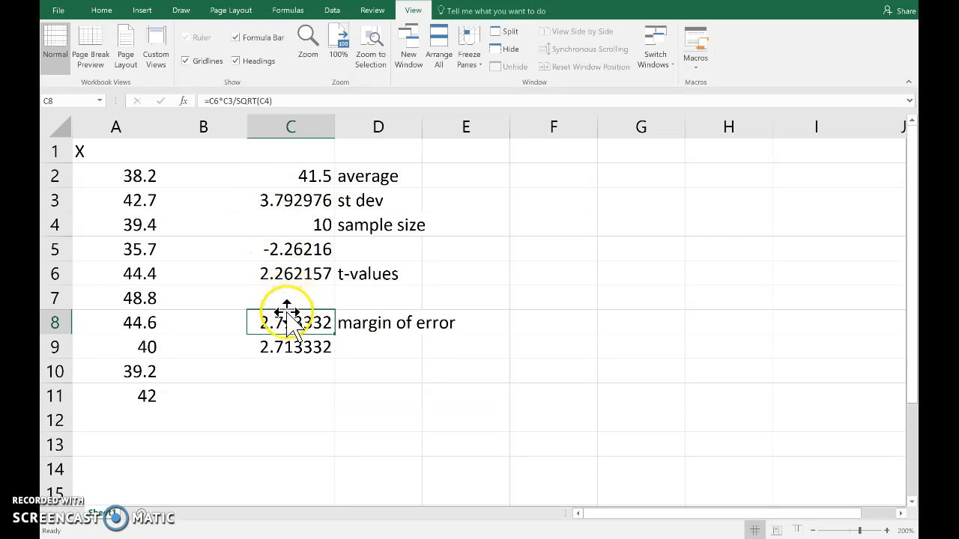
Step: Calculate the confidence interval's lower limit in C11 as =C2-C9
click(287, 399)
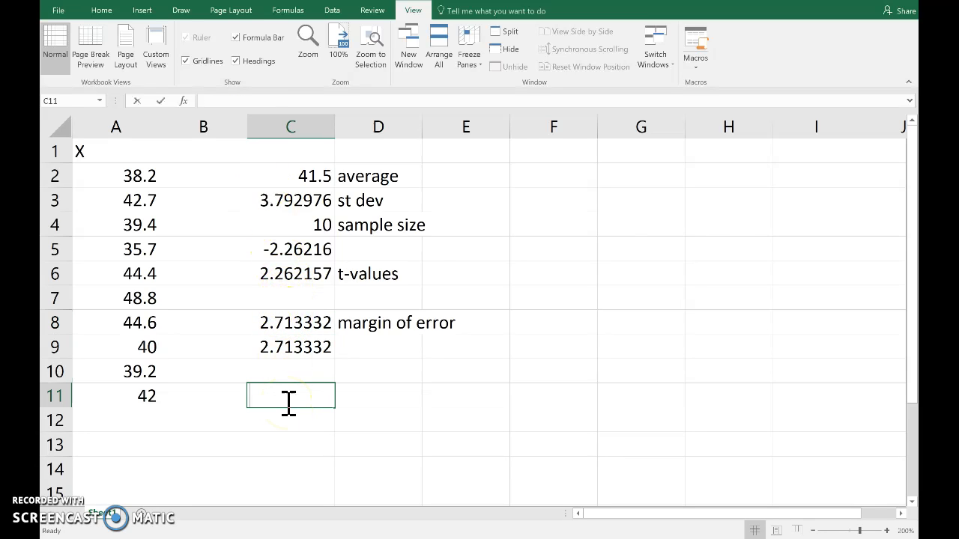
text(=)
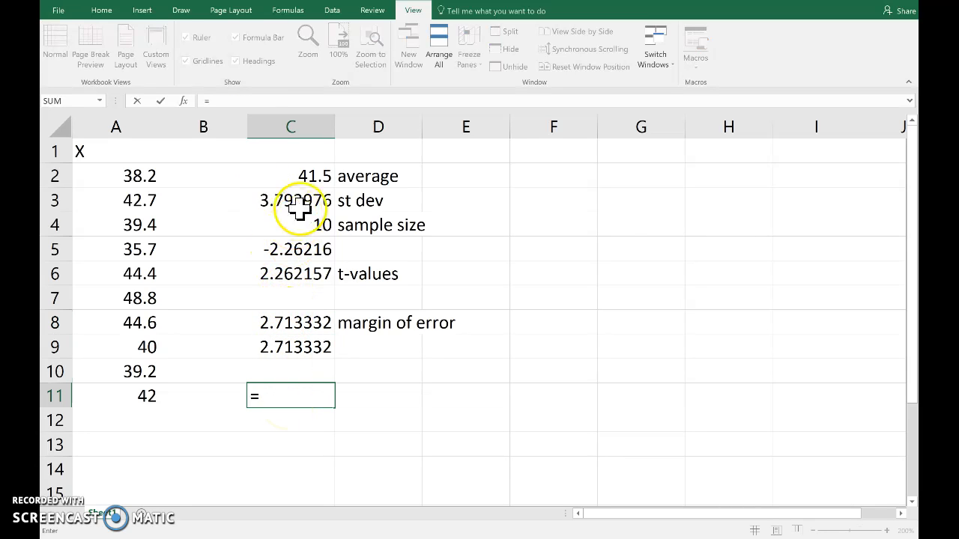
click(300, 172)
text(-)
click(306, 352)
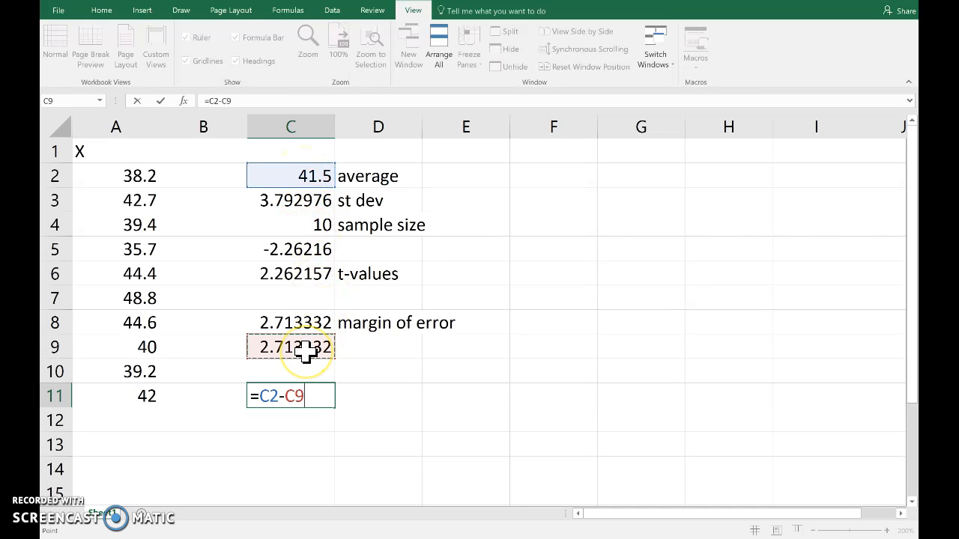
click(306, 425)
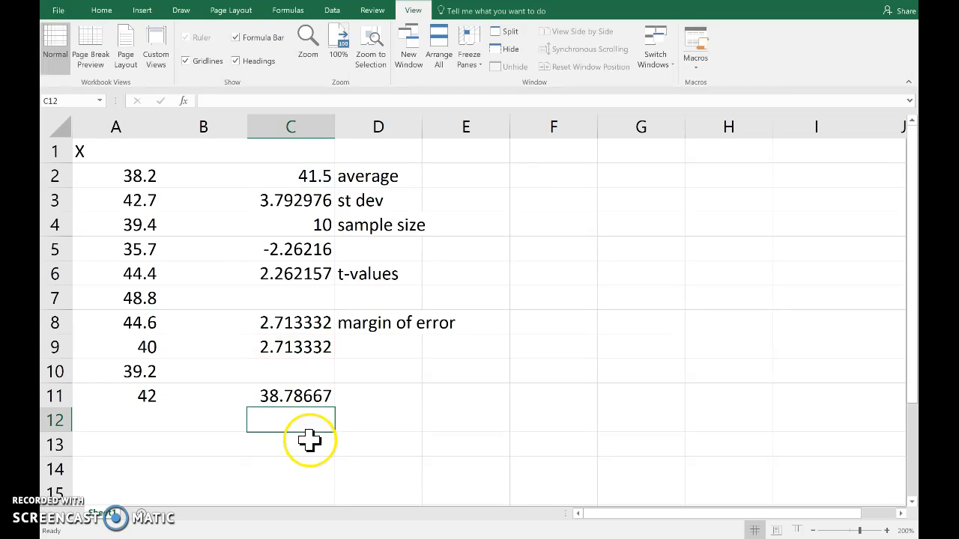
Step: Calculate the confidence interval's upper limit in C12 by adding the margin of error to the average in C2, and select both limits
text(=)
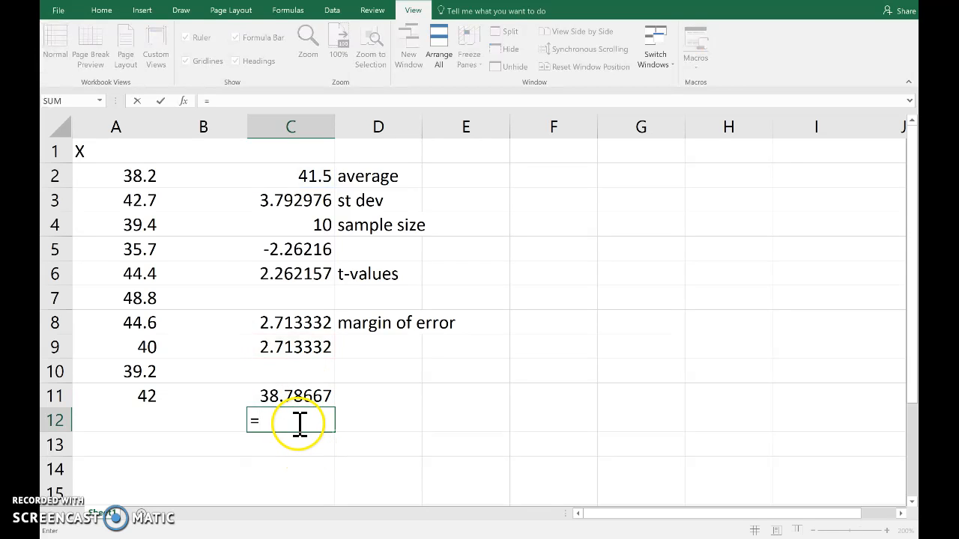
click(305, 176)
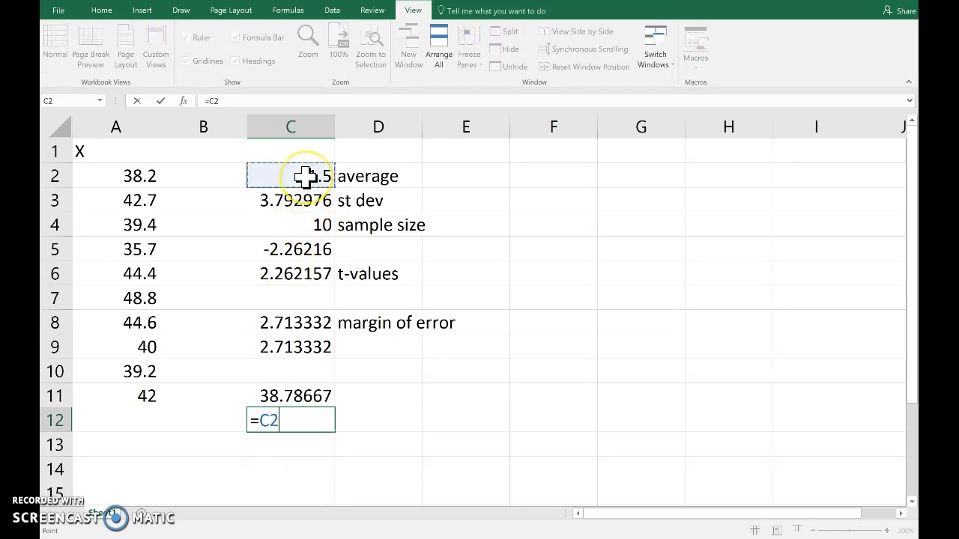
text(+)
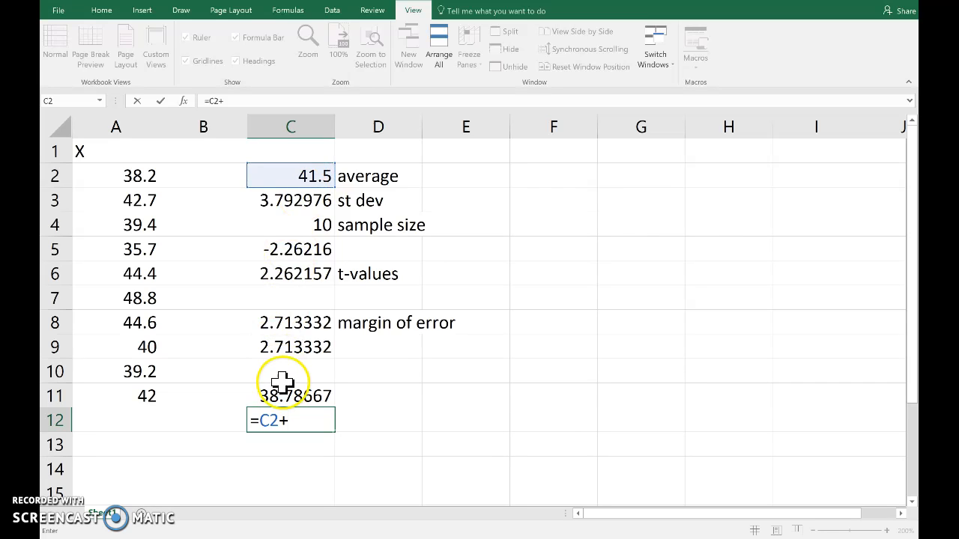
click(283, 349)
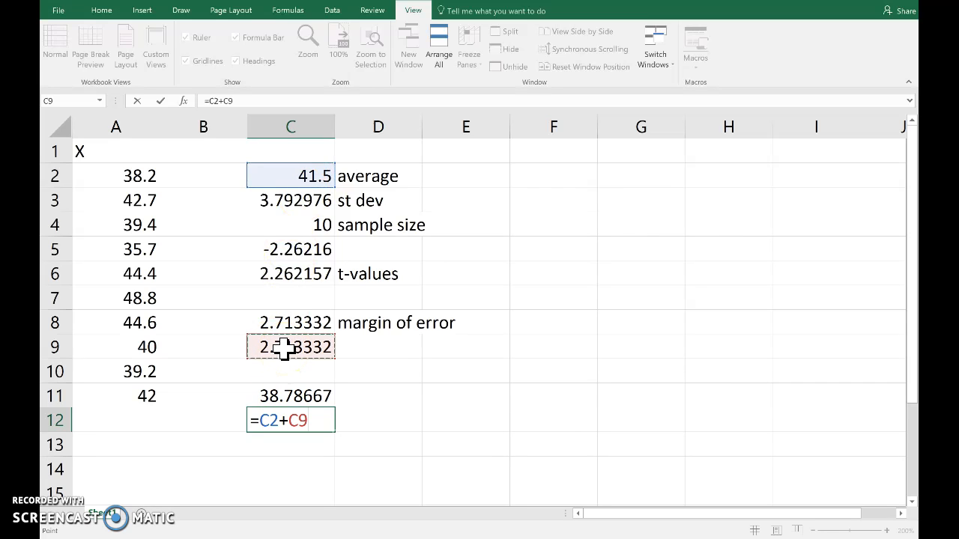
click(287, 323)
key(Return)
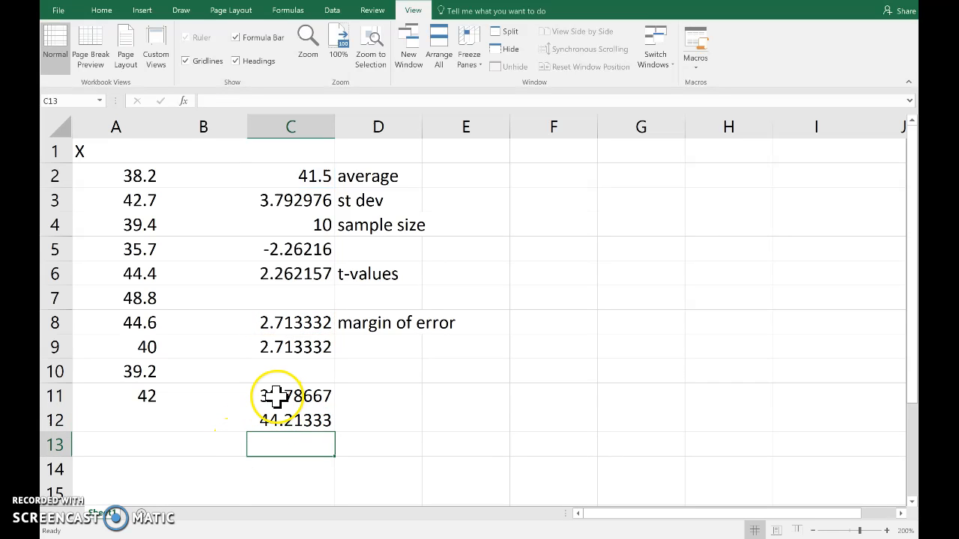
drag(285, 396, 279, 416)
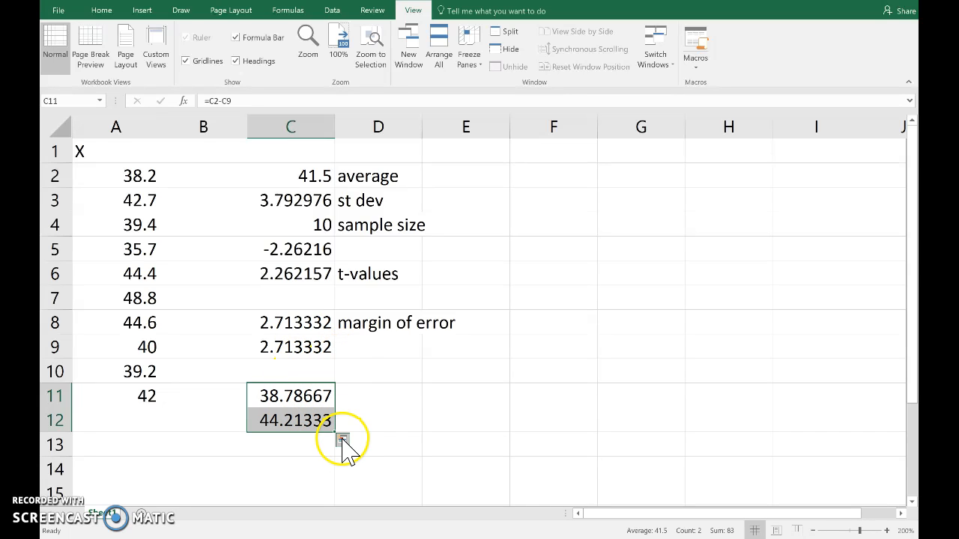
Step: Switch to iNZight and import small-sample-ci-test-example.csv from the quan102-1-local folder in Documents
key(alt+Tab)
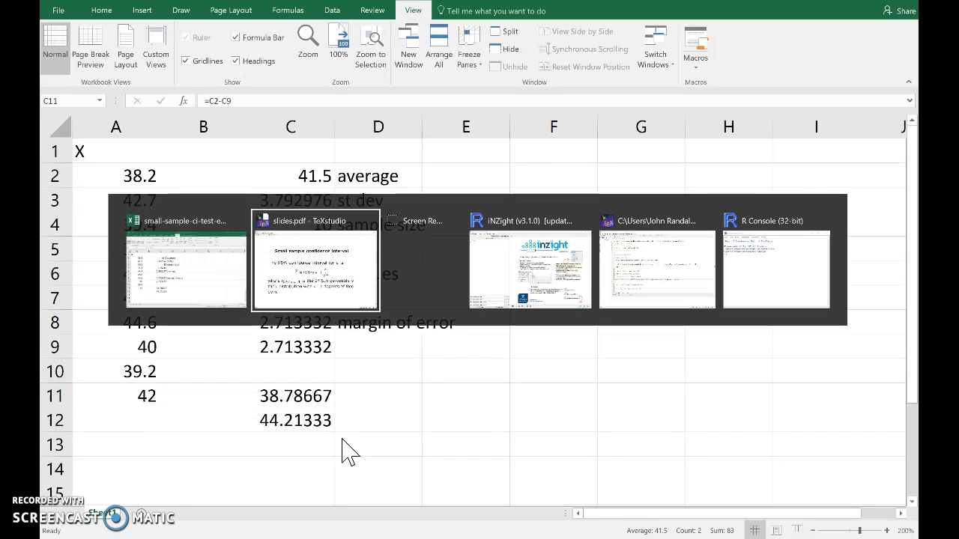
key(alt+Tab)
key(alt+Tab)
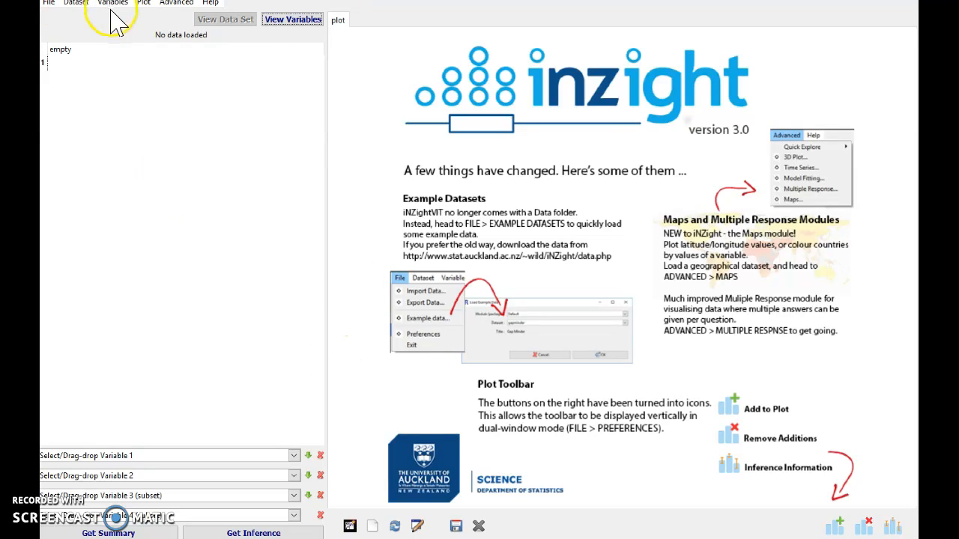
click(48, 3)
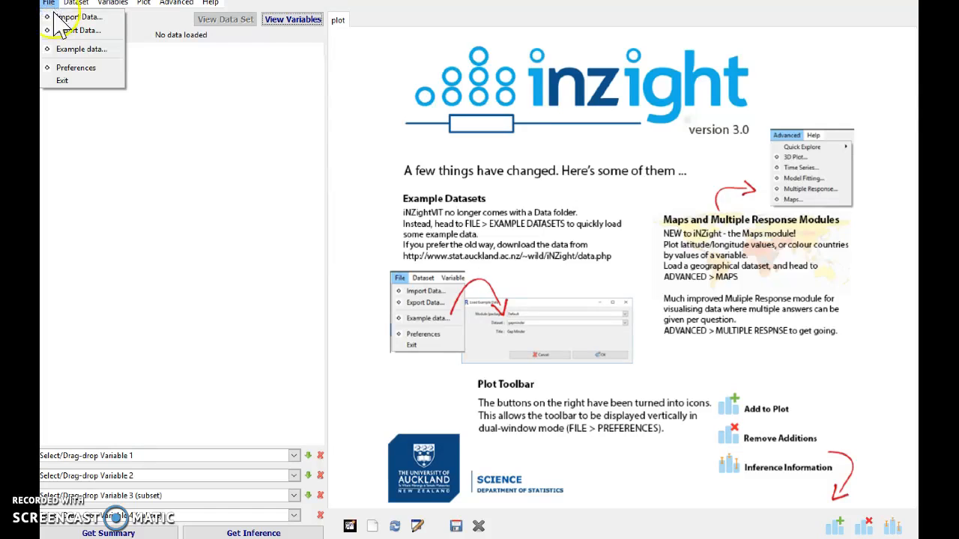
click(68, 17)
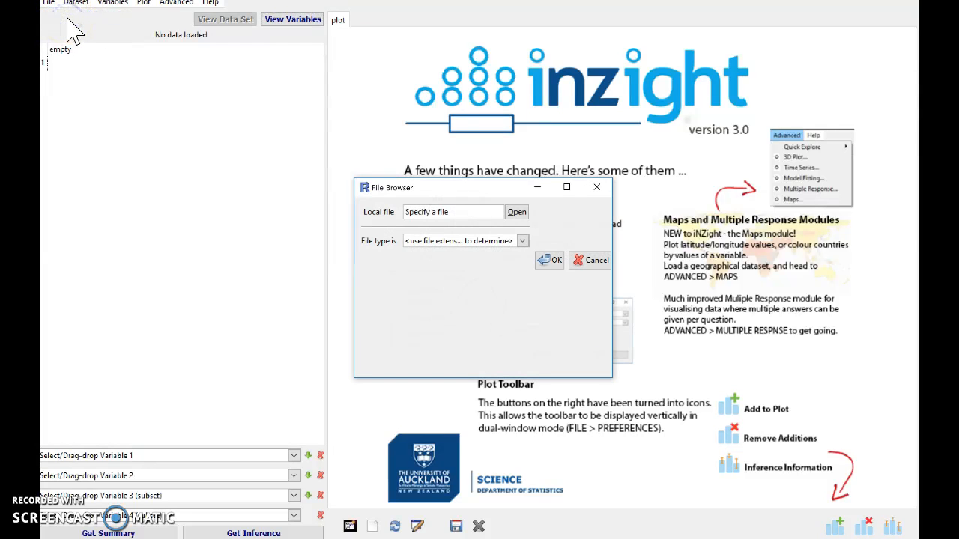
click(517, 212)
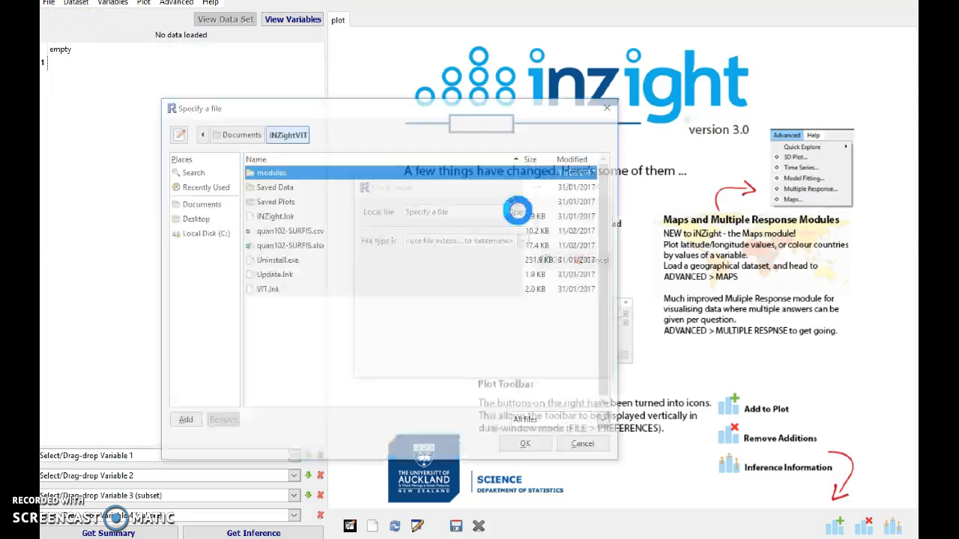
click(206, 204)
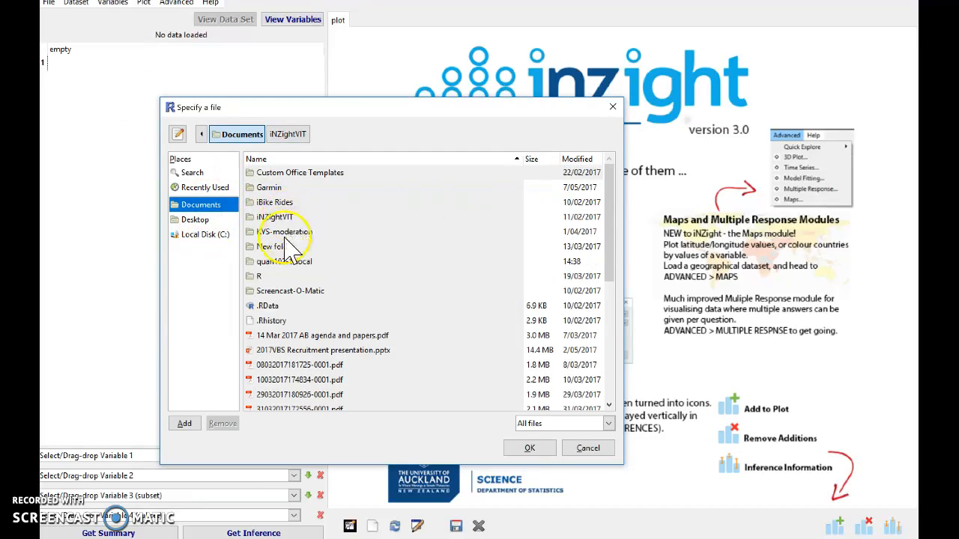
double_click(283, 262)
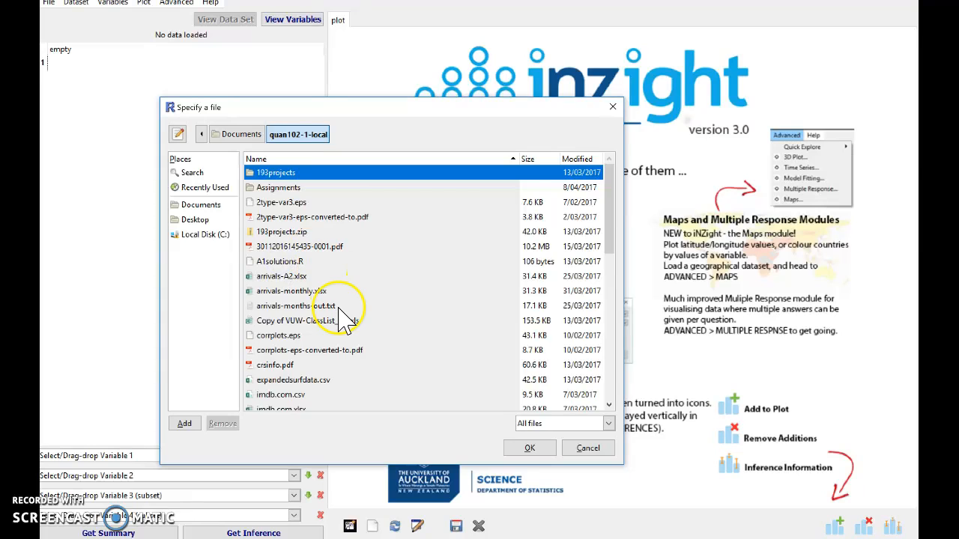
scroll(338, 315, down, 10)
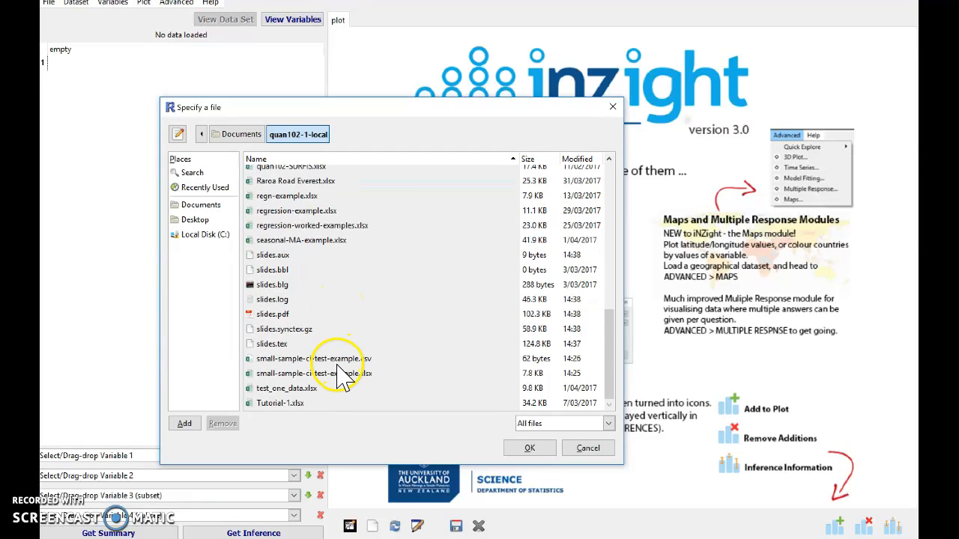
double_click(337, 358)
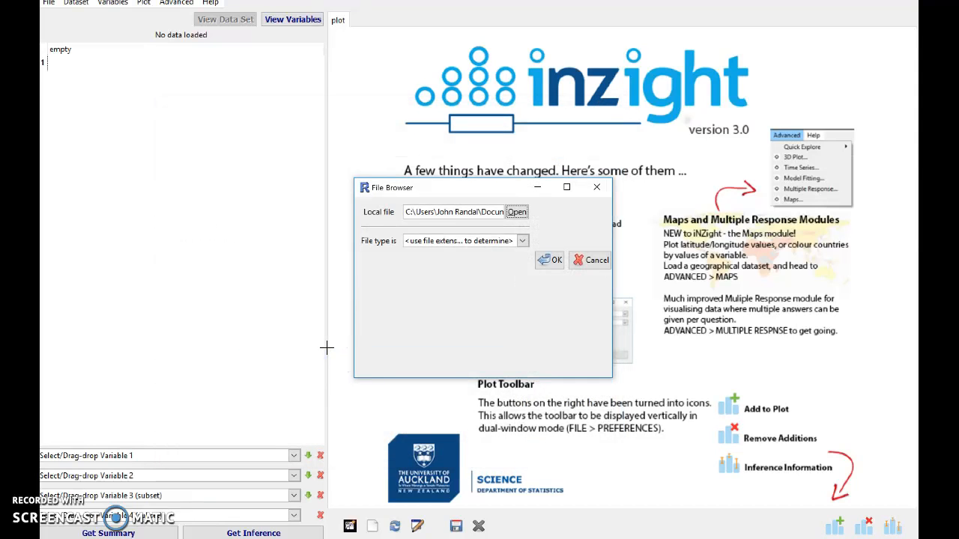
click(550, 260)
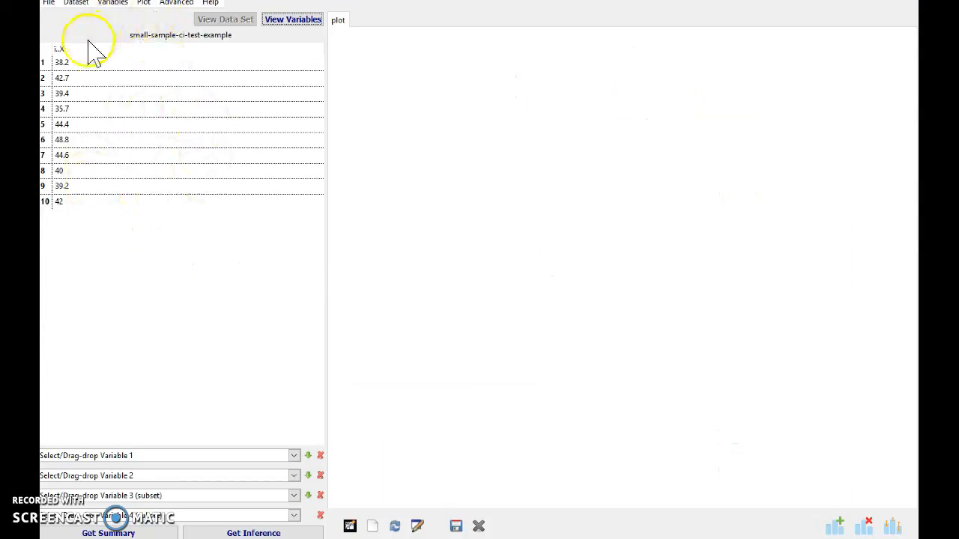
Step: Rename the imported dataset's only variable to X
click(115, 4)
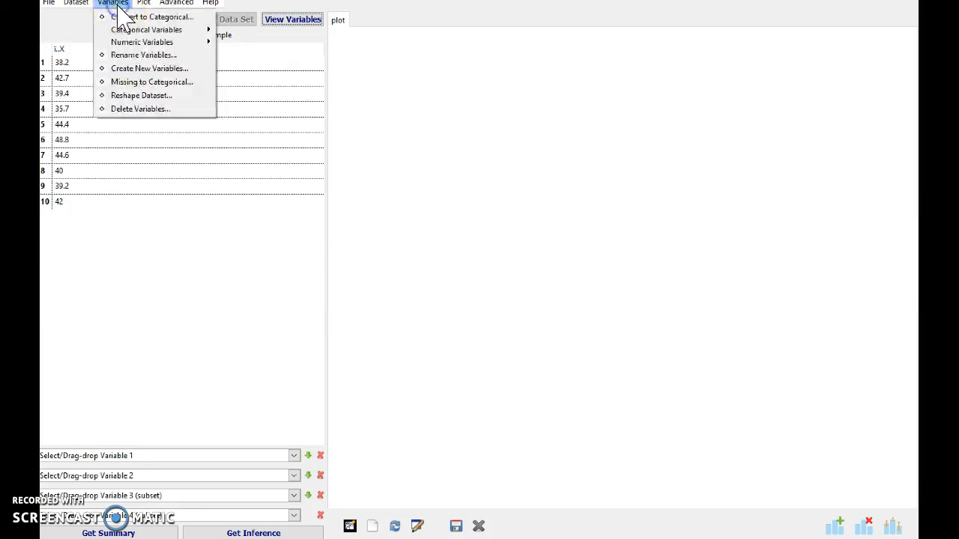
click(141, 55)
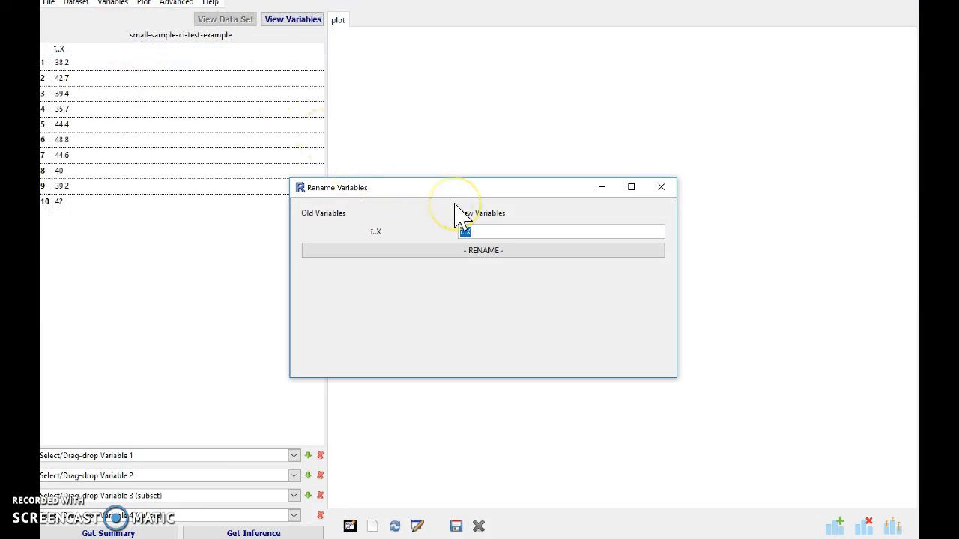
click(486, 252)
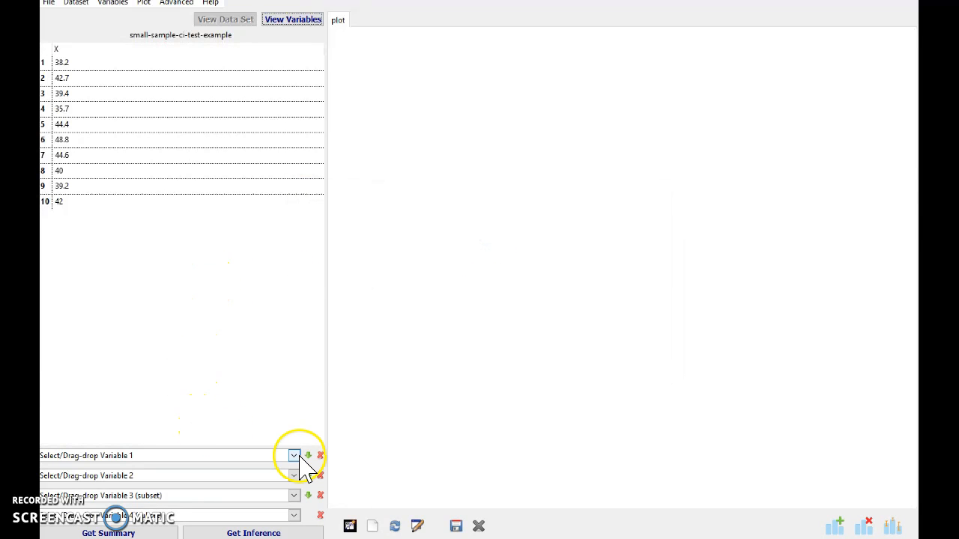
Step: Choose X as the first variable and run its inference with the Normal method, leaving the one-sample t-test off
click(295, 456)
click(255, 484)
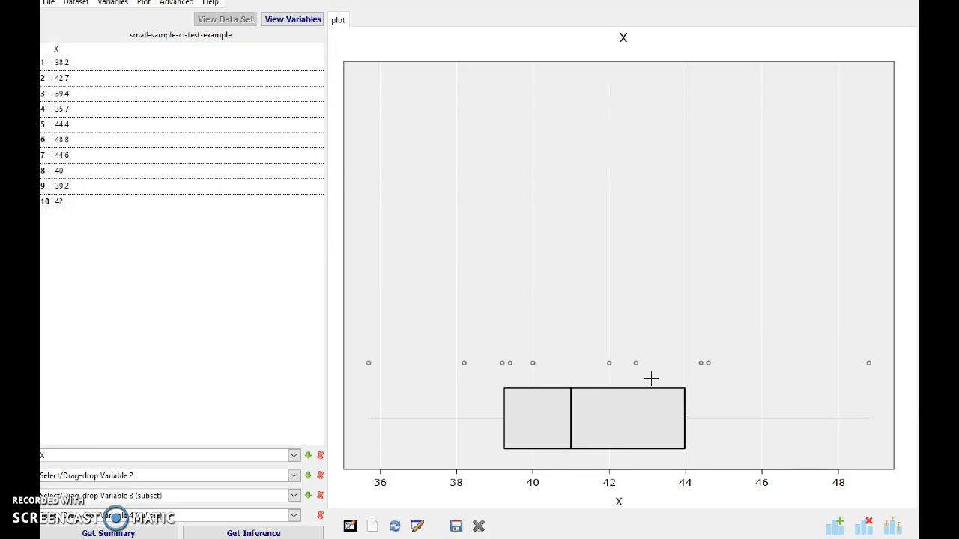
click(289, 533)
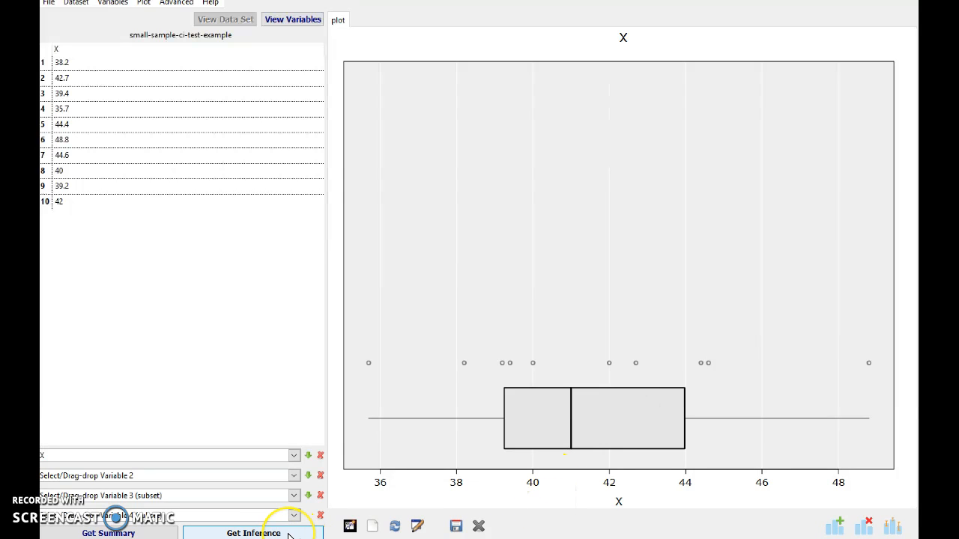
click(290, 533)
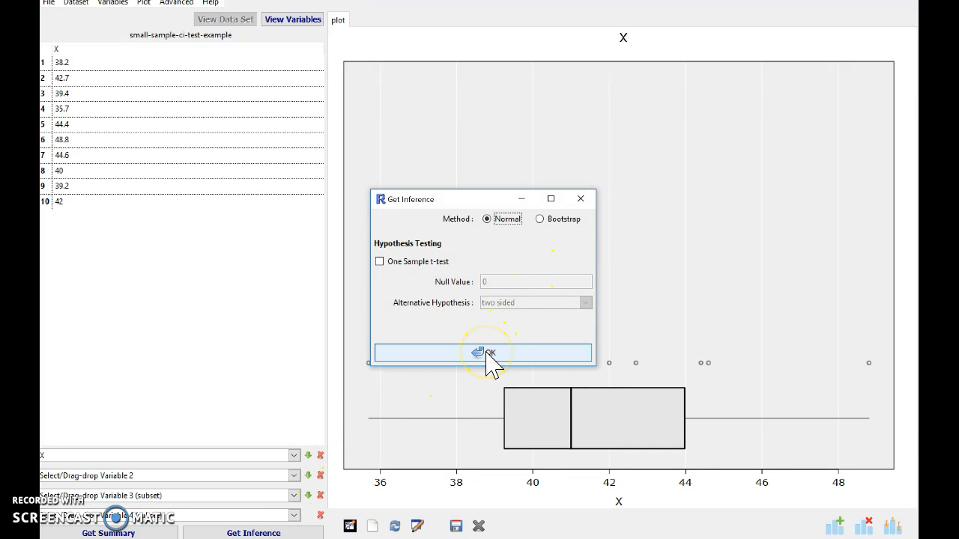
click(491, 355)
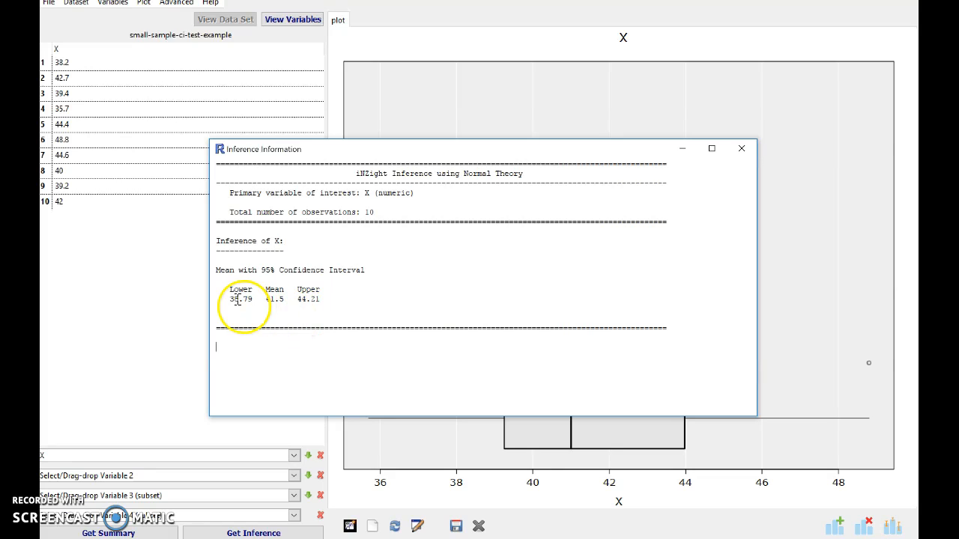
Step: Examine the lower limit, mean and upper limit of X's 95% confidence interval in the inference output
drag(234, 299, 321, 298)
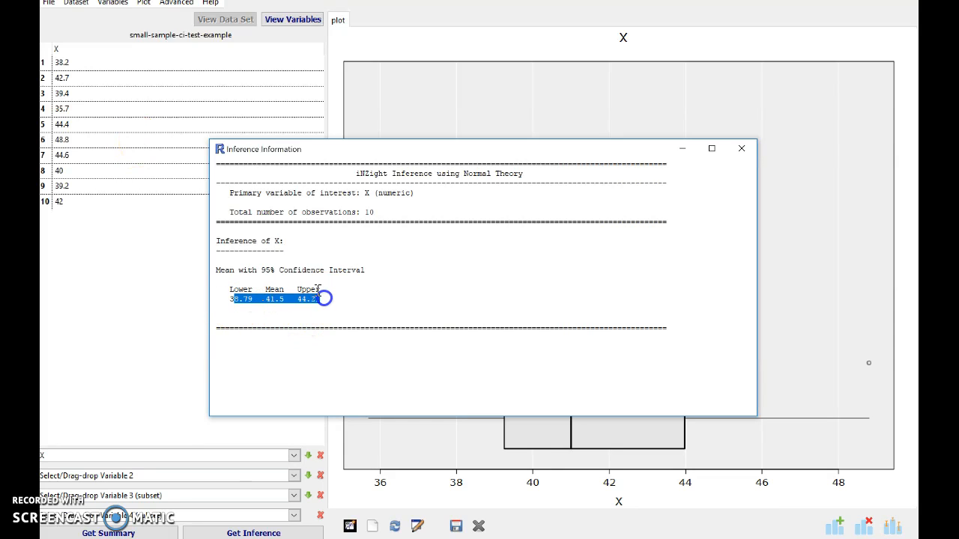
click(322, 298)
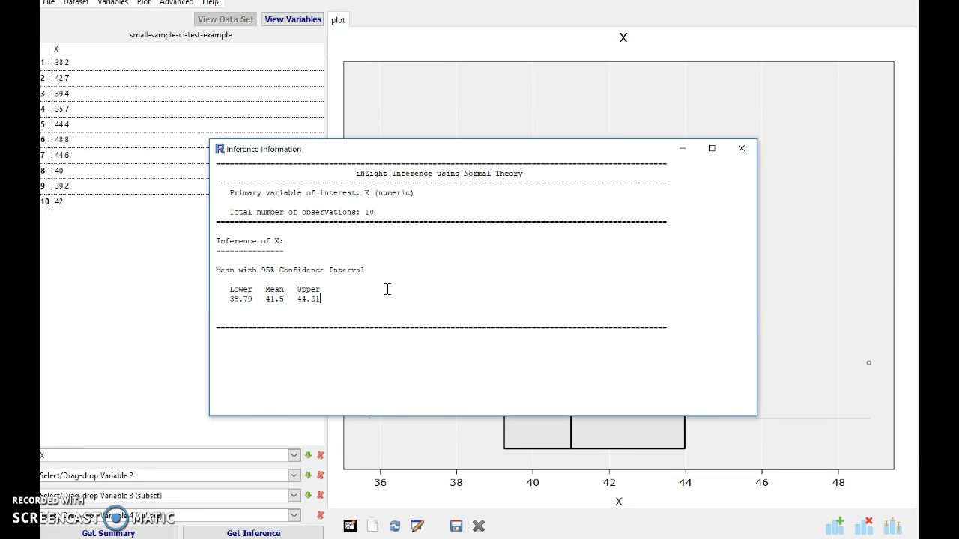
click(375, 303)
Step: Switch to the slides.pdf window in TeXstudio with the small sample confidence interval formula
key(alt+Tab)
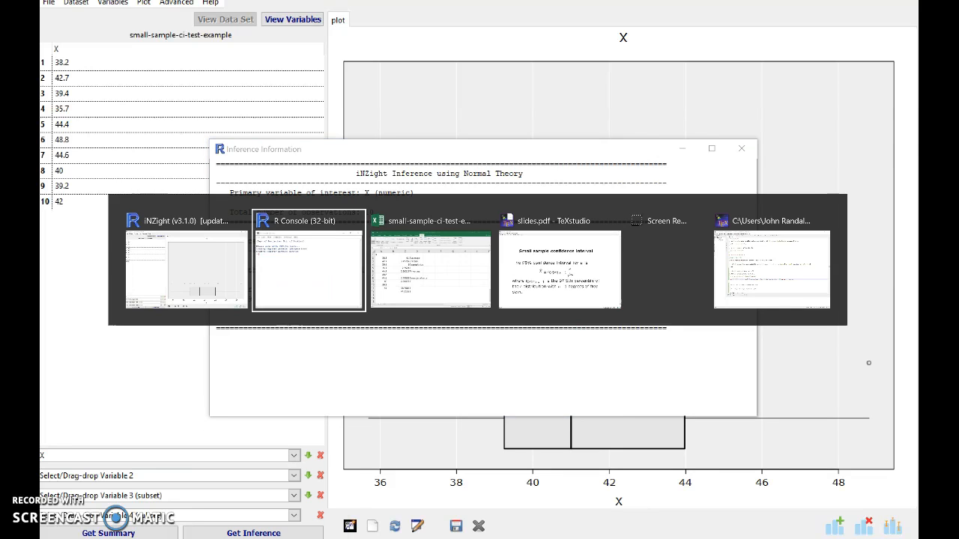
key(Tab)
key(Tab)
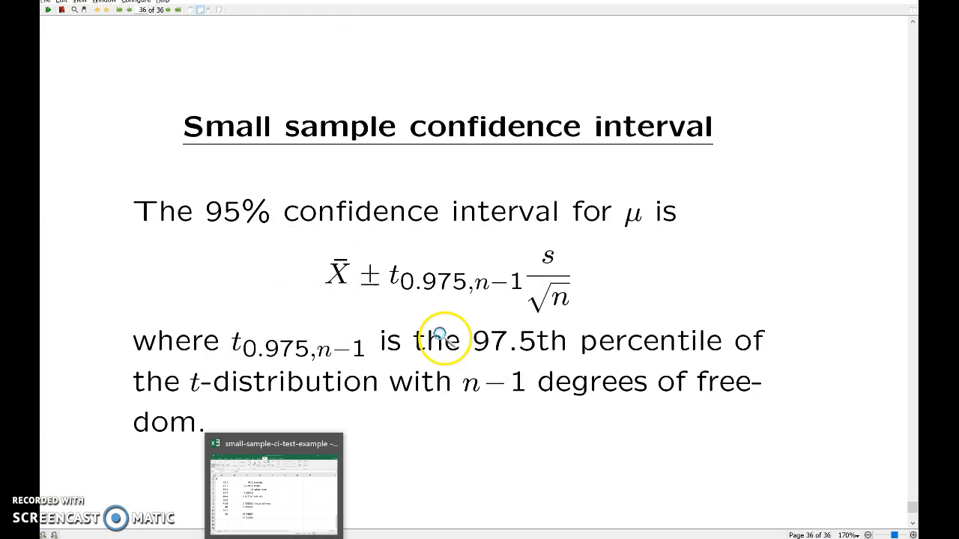